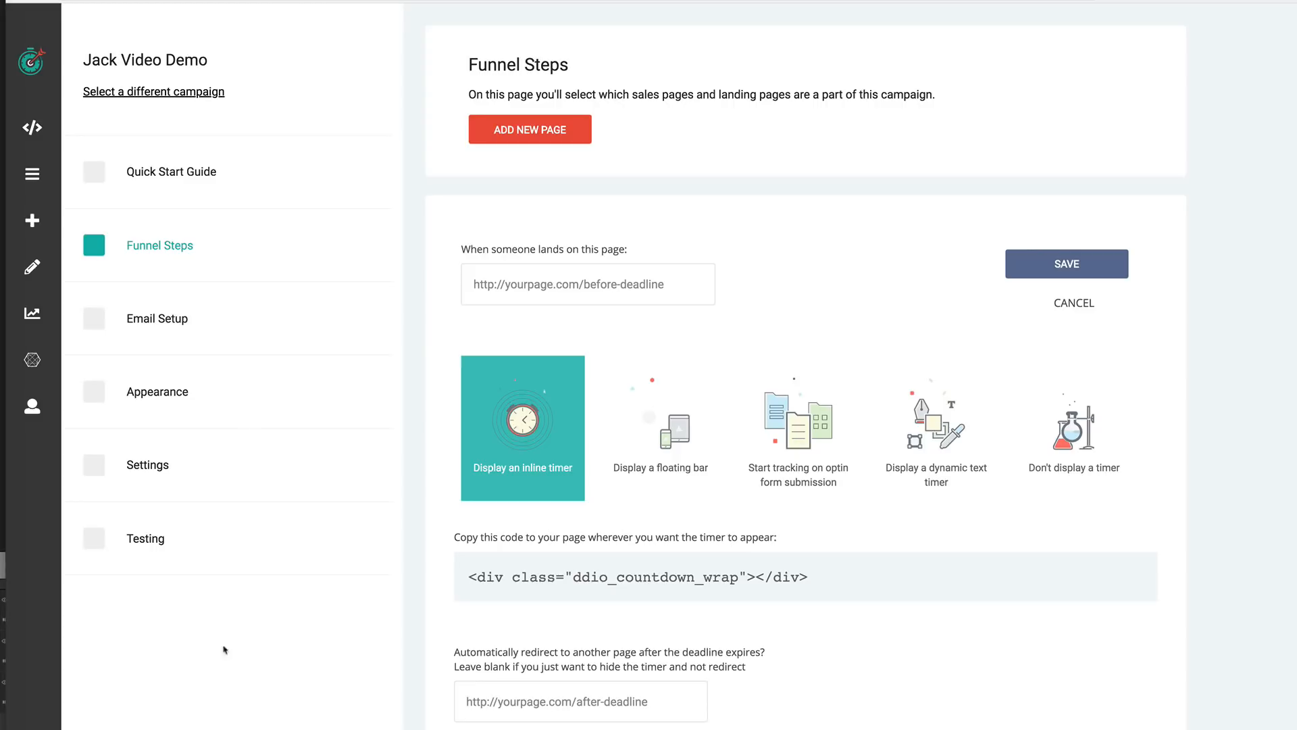
# - Copy the account's main tracking code from the tracking code dialog and close the dialog
pyautogui.click(31, 128)
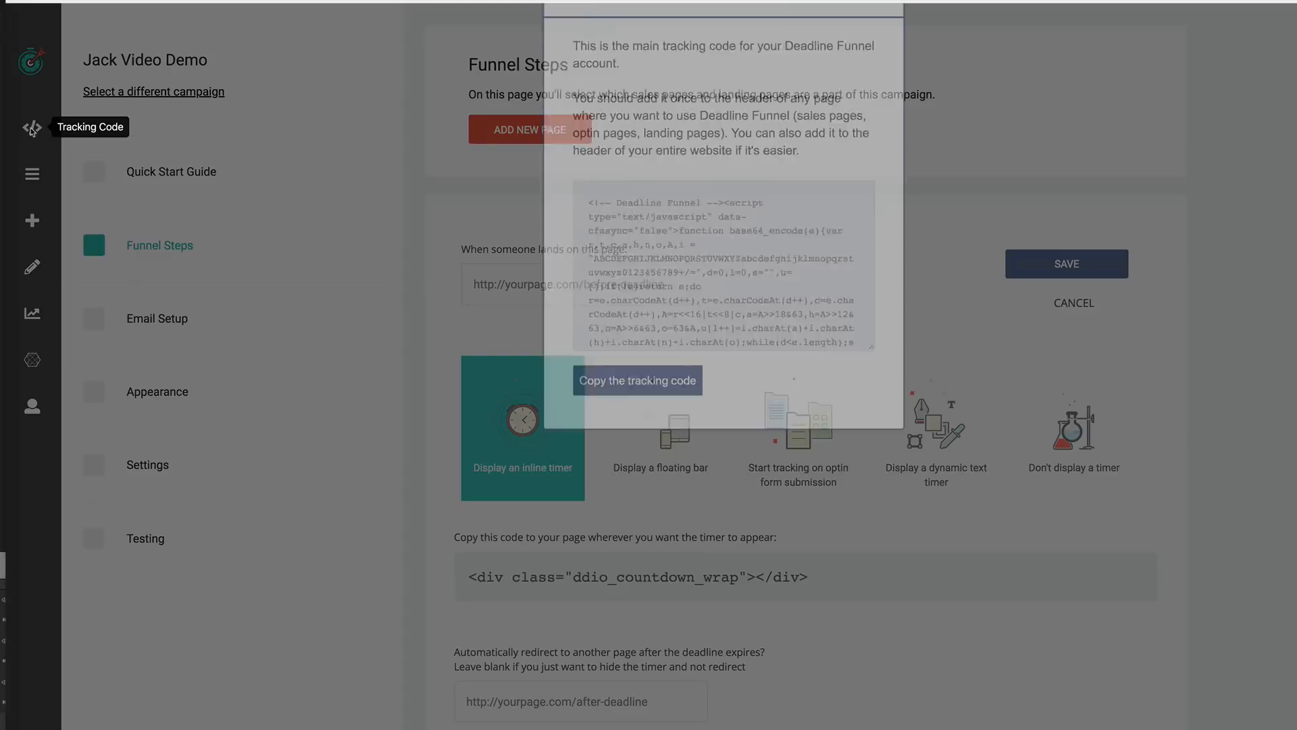
pyautogui.scroll(-2, 681, 308)
pyautogui.scroll(-2, 681, 307)
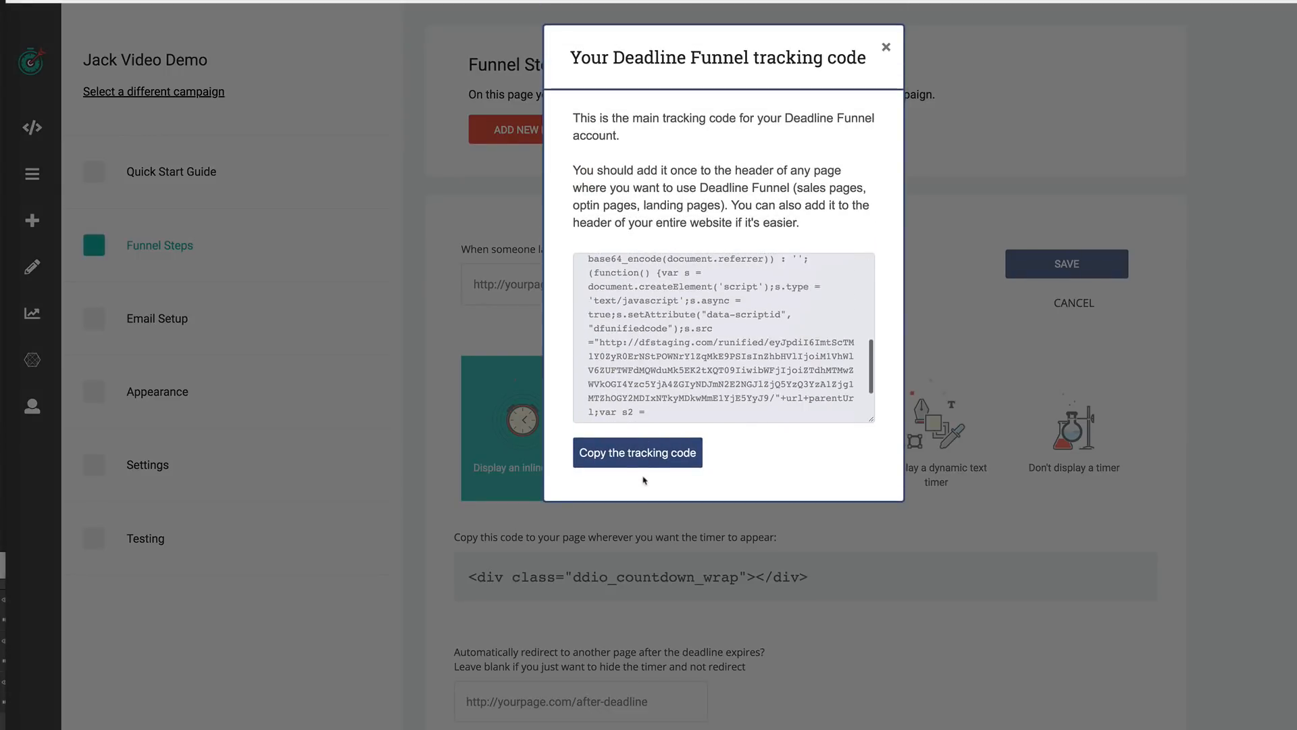
pyautogui.click(645, 460)
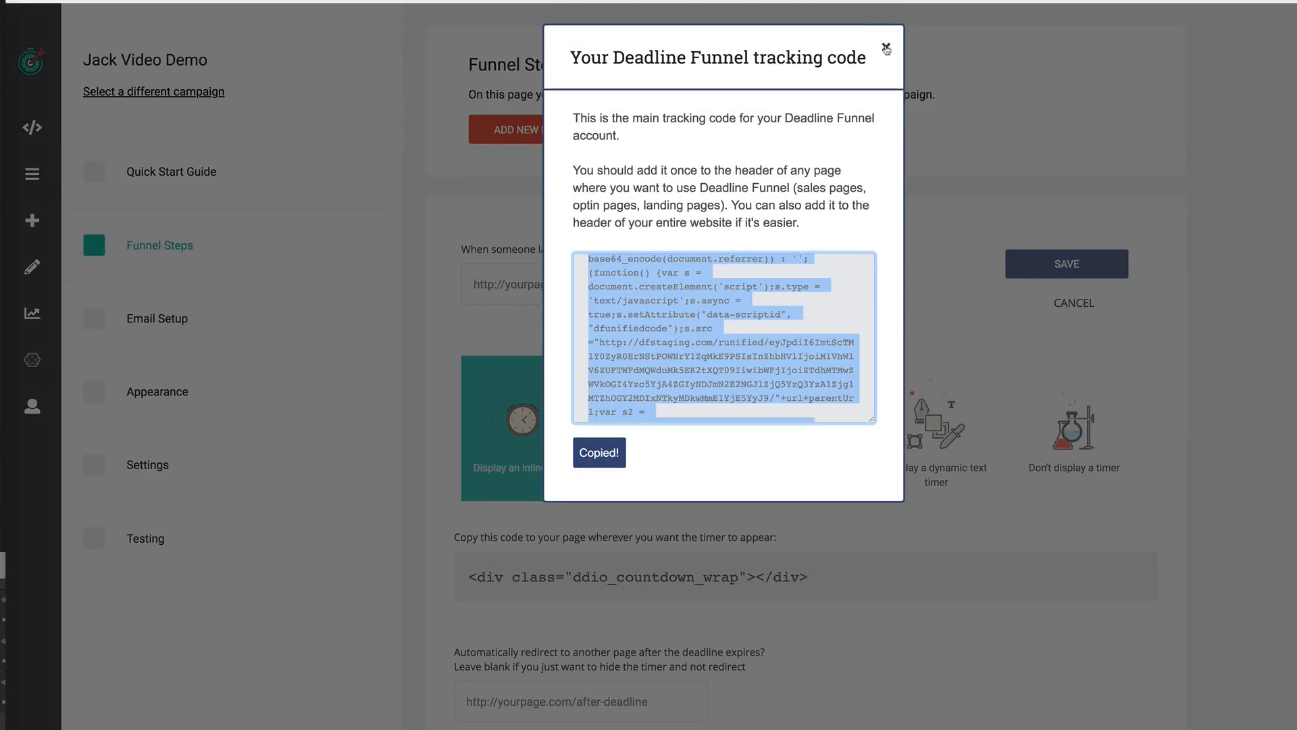
pyautogui.click(886, 47)
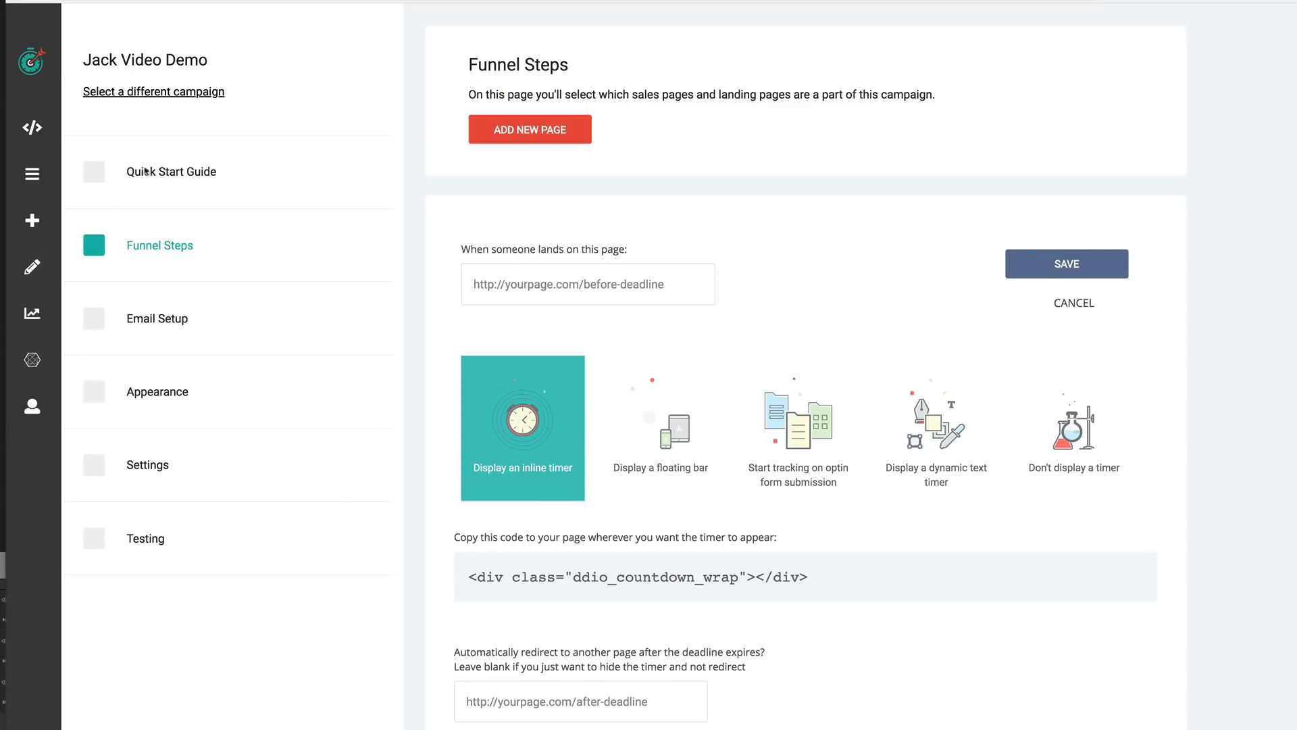
# - Open the campaign switcher list to view available campaigns and close it without switching
pyautogui.click(194, 98)
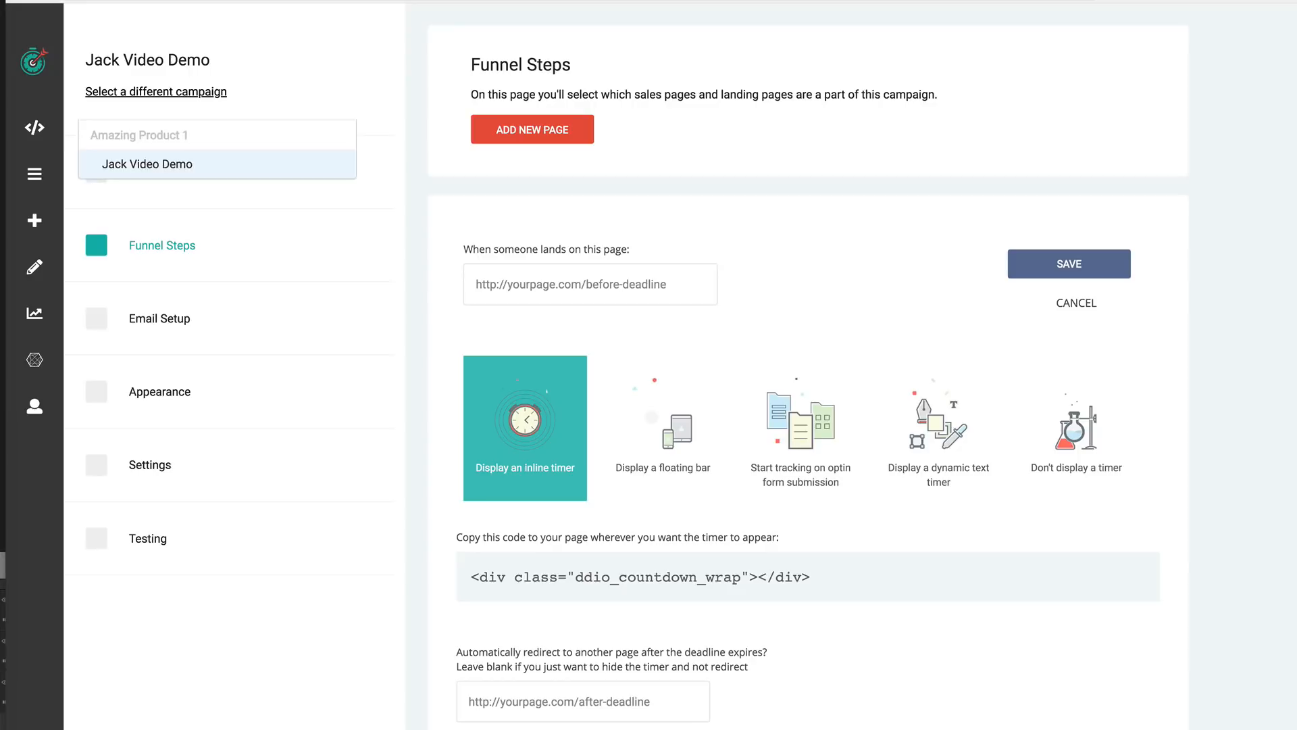
pyautogui.hotkey('ctrl', 'Tab')
pyautogui.moveTo(335, 75)
pyautogui.mouseDown()
pyautogui.moveTo(239, 89)
pyautogui.moveTo(252, 98)
pyautogui.mouseUp()
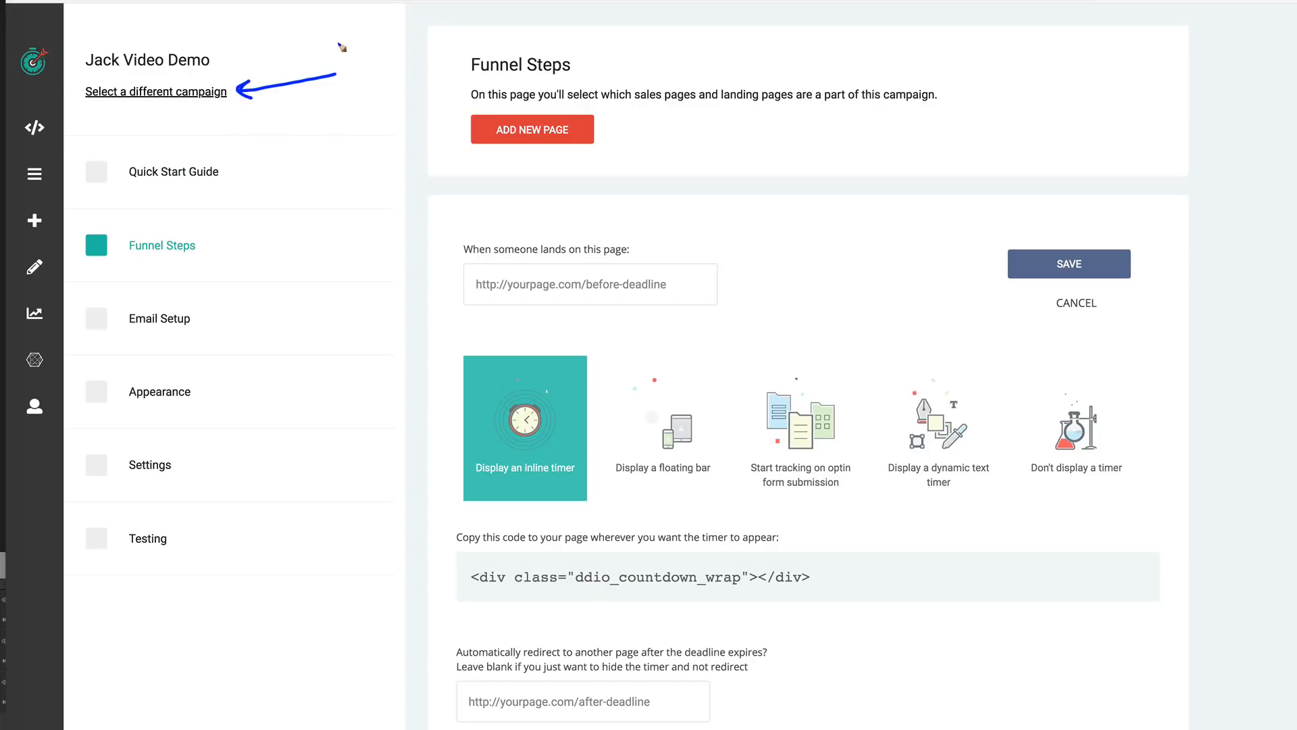
pyautogui.moveTo(338, 43)
pyautogui.mouseDown()
pyautogui.moveTo(336, 60)
pyautogui.moveTo(546, 59)
pyautogui.moveTo(546, 41)
pyautogui.moveTo(337, 43)
pyautogui.mouseUp()
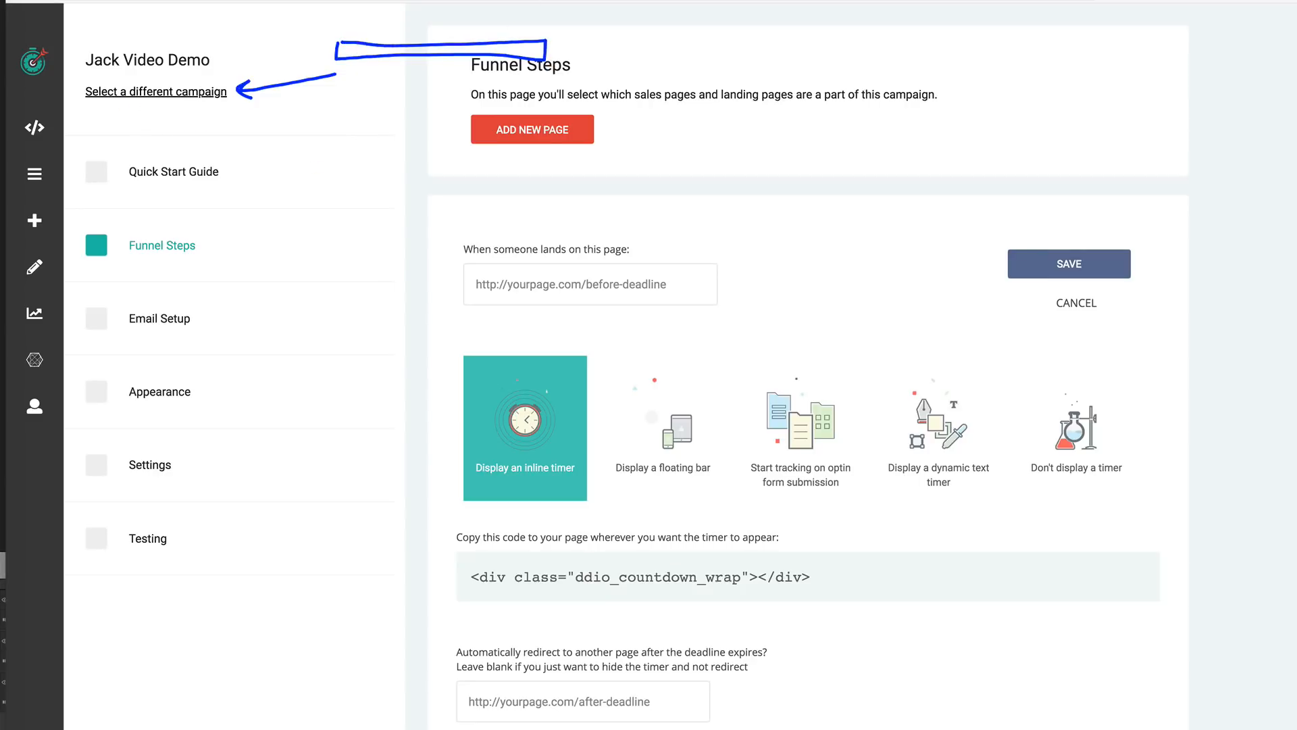
pyautogui.click(808, 1)
pyautogui.click(808, 2)
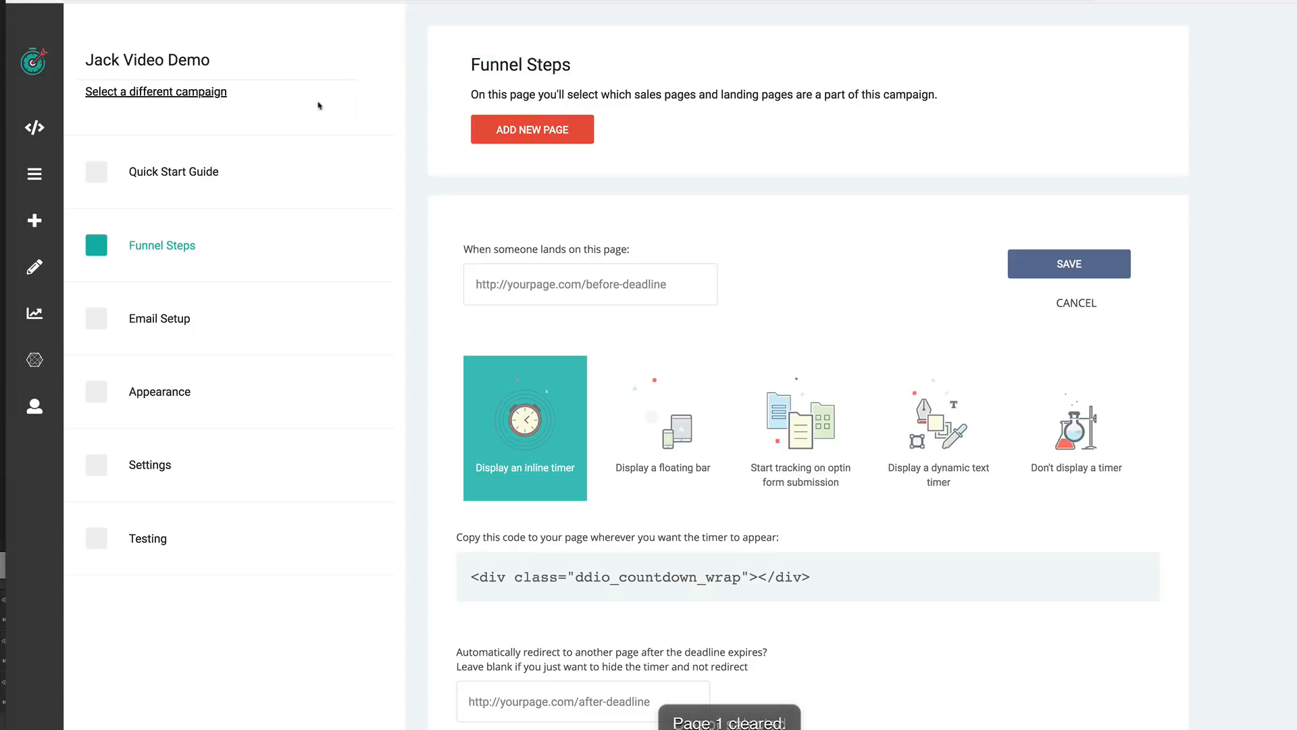
pyautogui.click(216, 99)
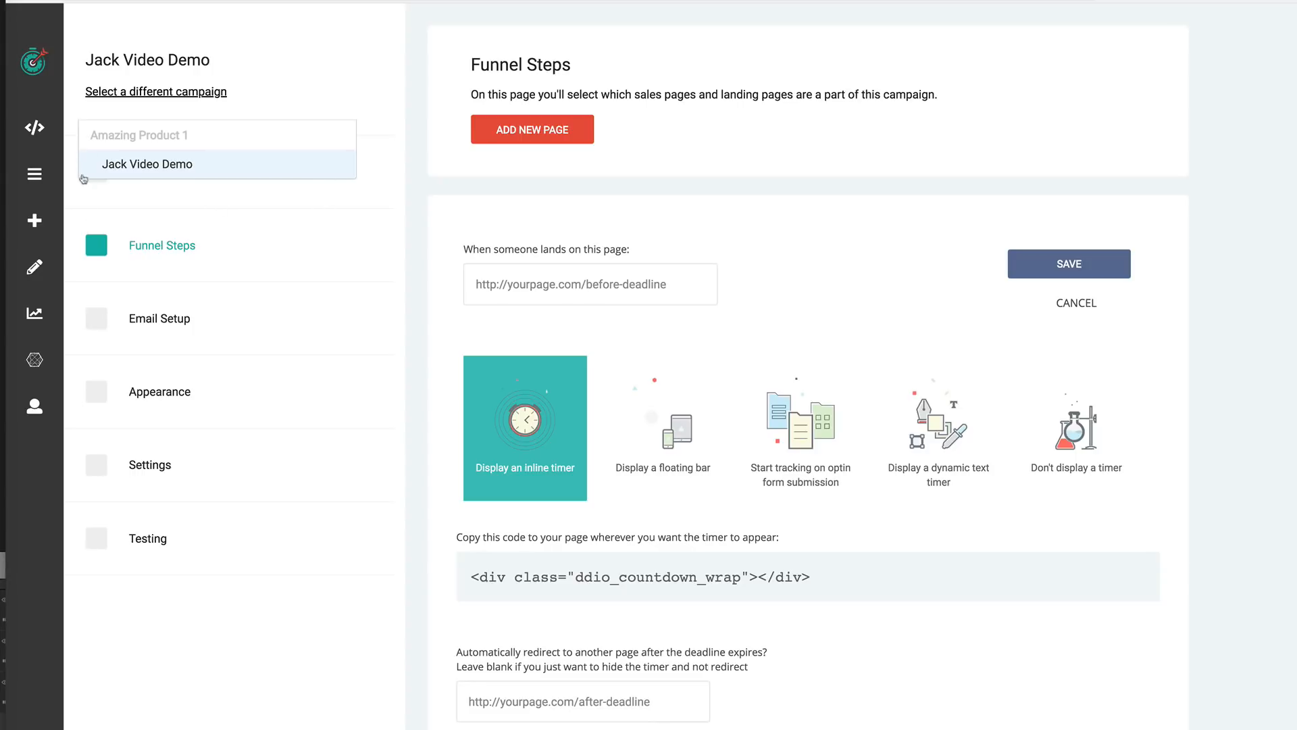
pyautogui.click(315, 220)
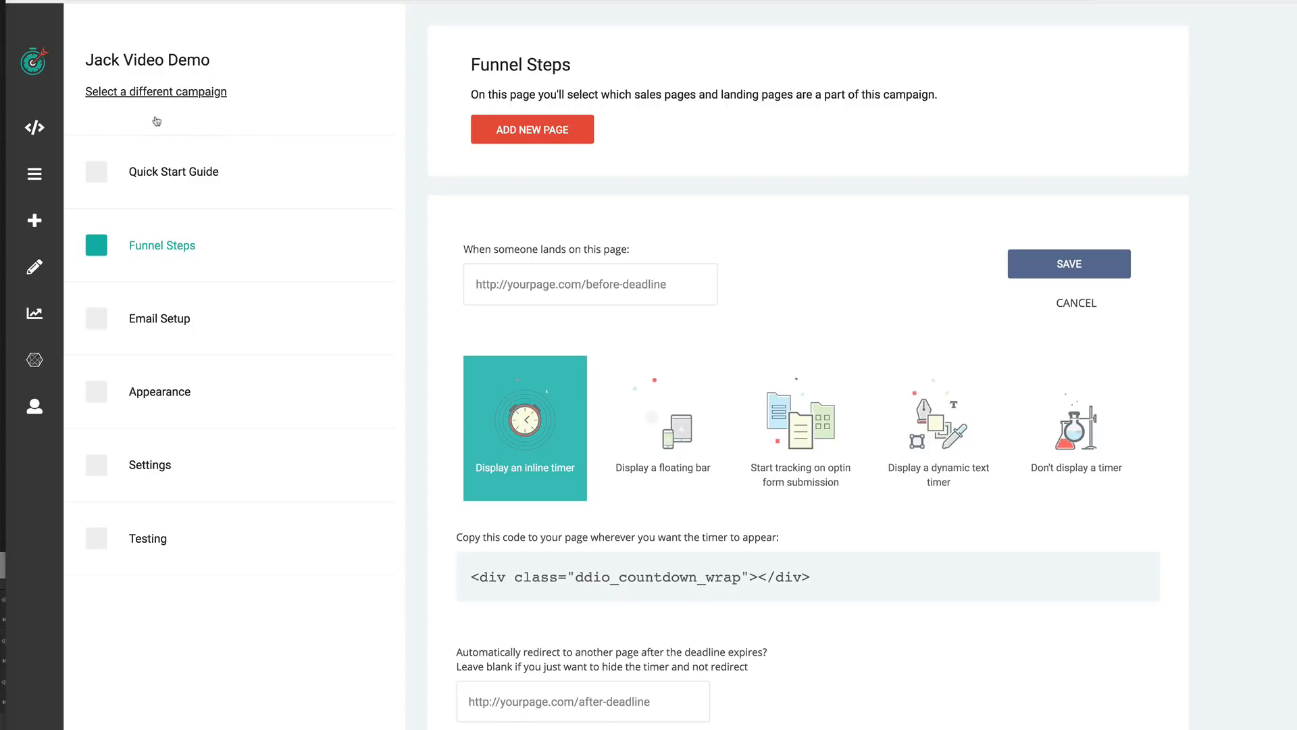
# - Open the Quick Start Guide section of the campaign
pyautogui.click(195, 175)
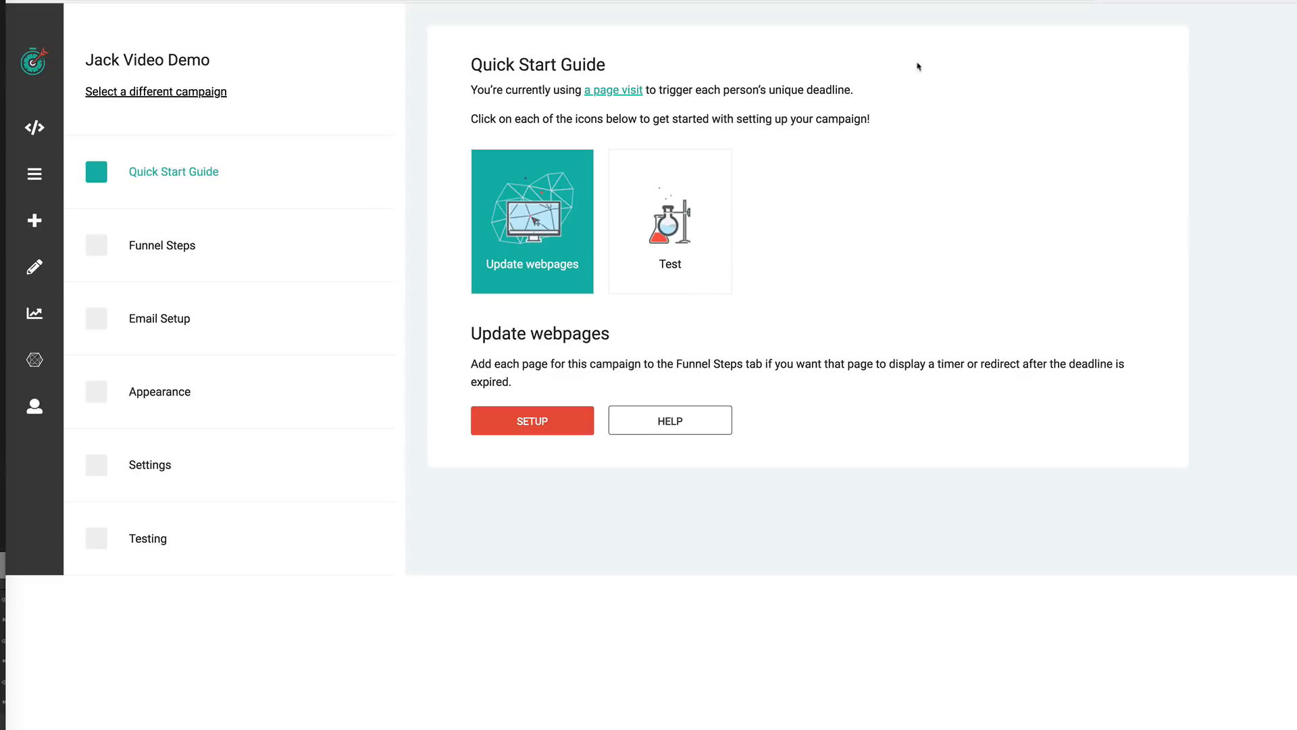
pyautogui.press('p')
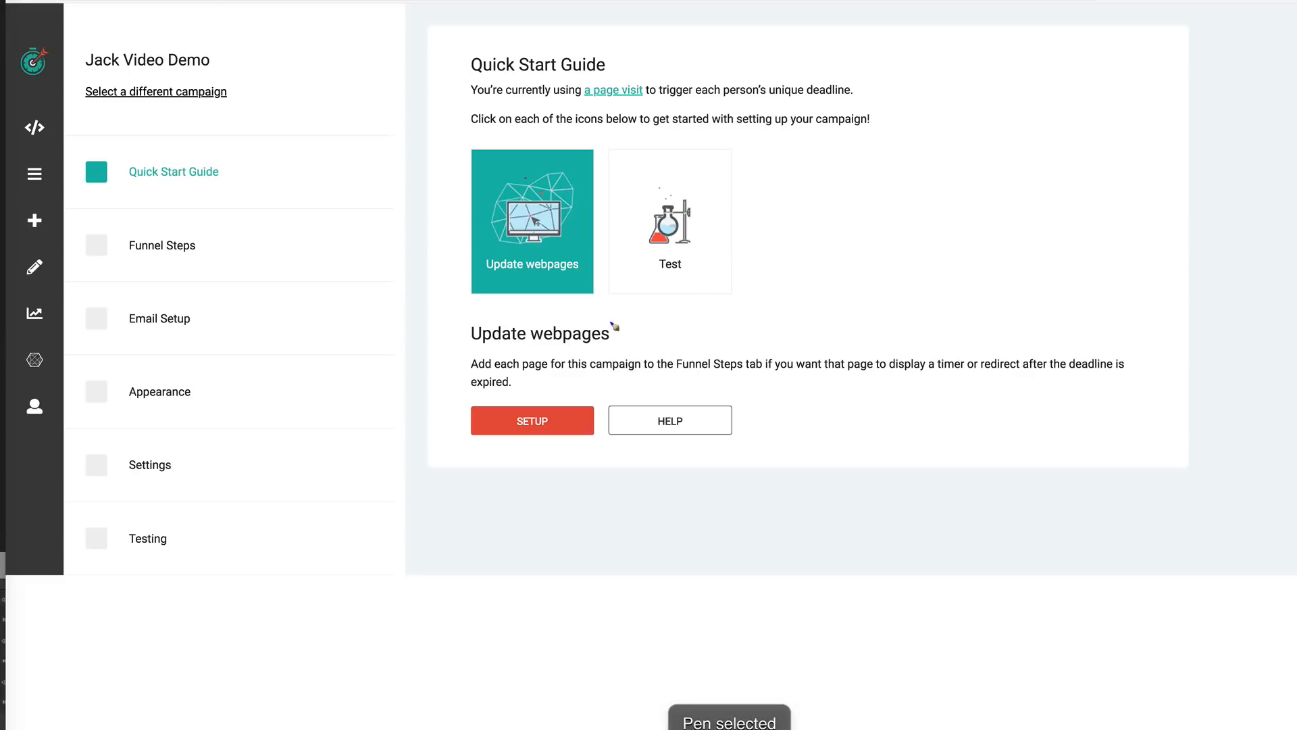
pyautogui.moveTo(567, 304); pyautogui.dragTo(659, 310)
pyautogui.moveTo(771, 298); pyautogui.dragTo(849, 310)
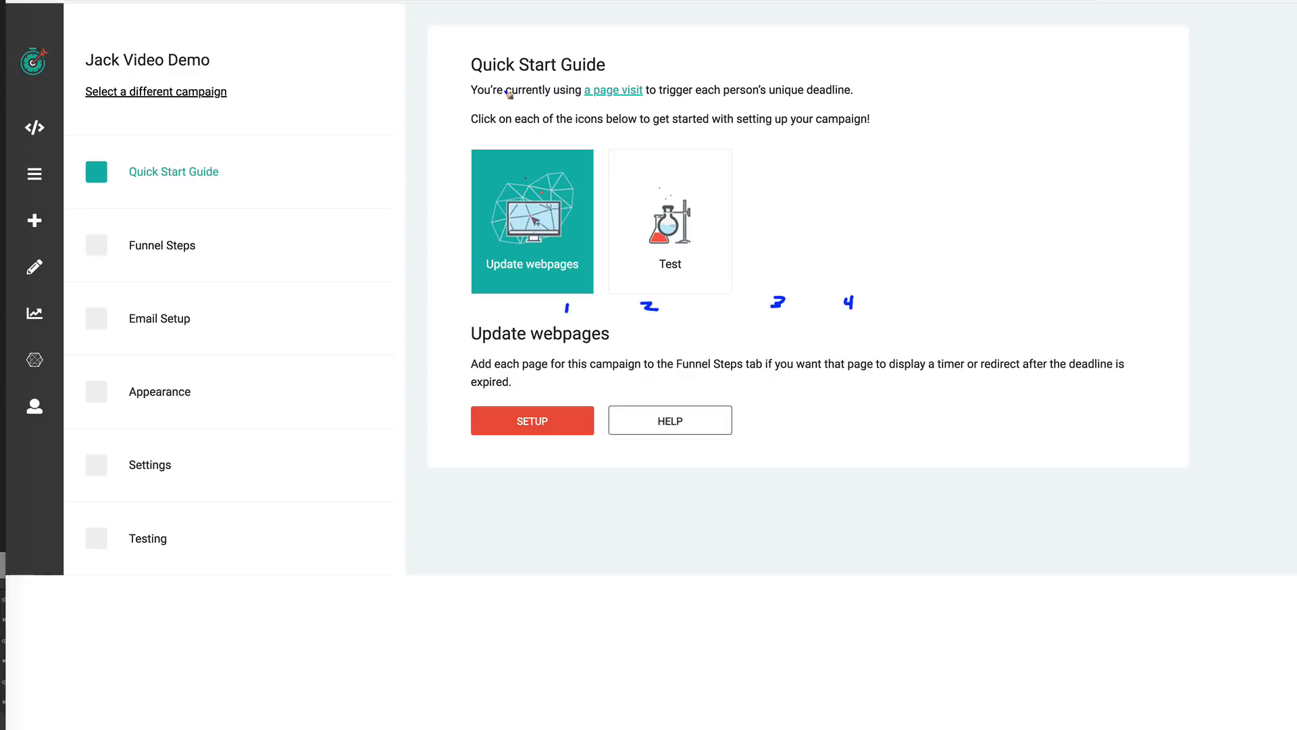
pyautogui.click(801, 0)
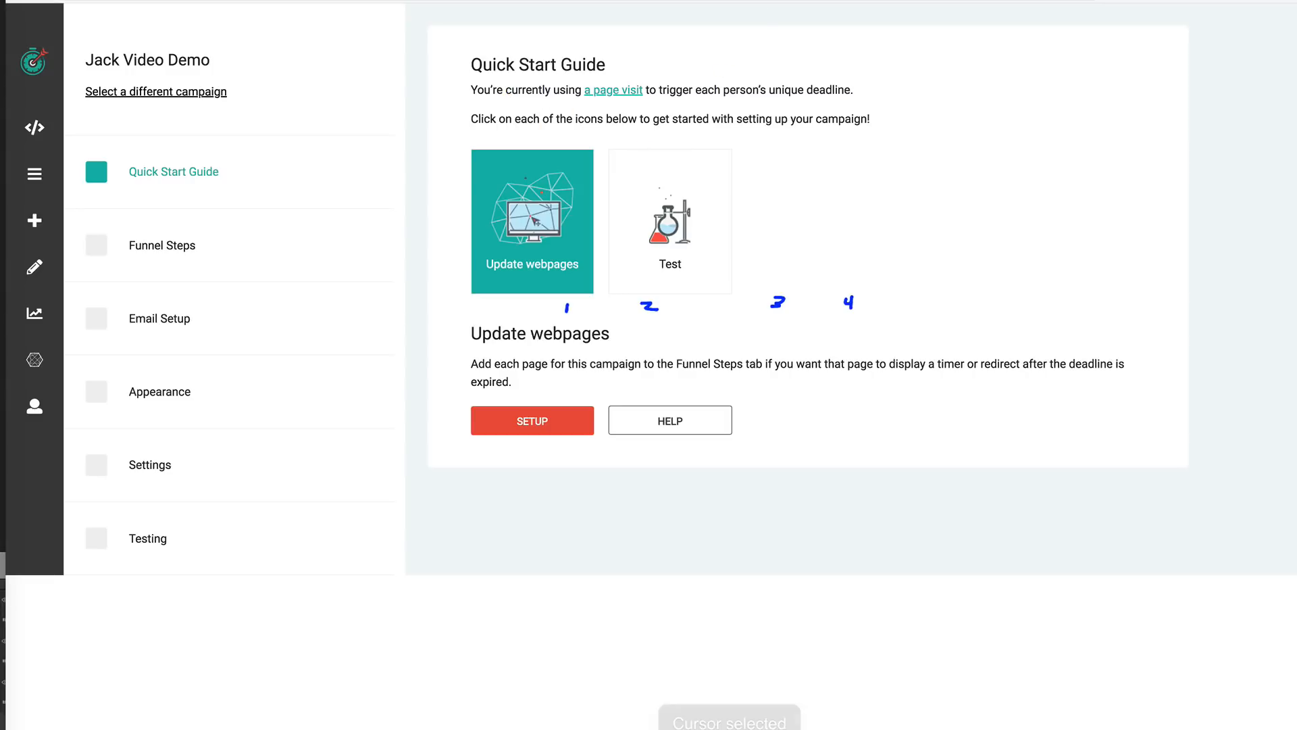
pyautogui.click(828, 1)
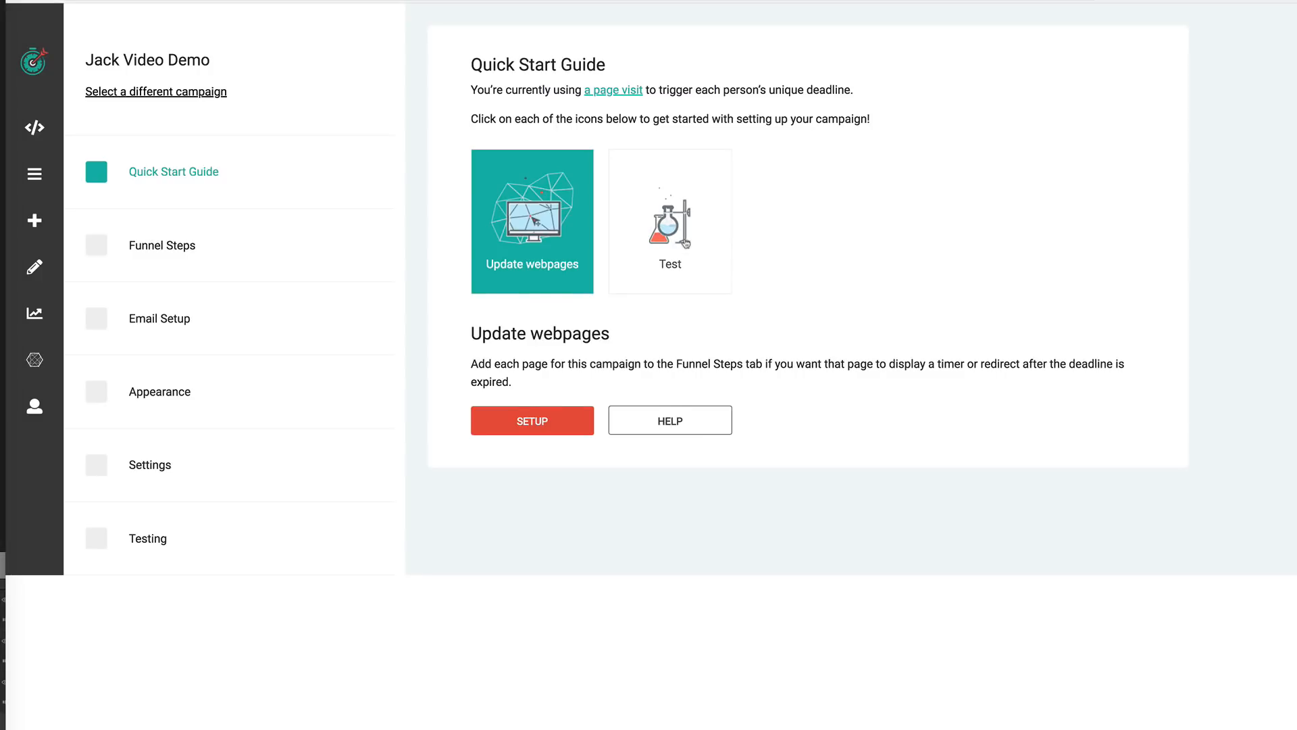
# - Select the Test tile and open its setup to view the Testing page
pyautogui.click(690, 244)
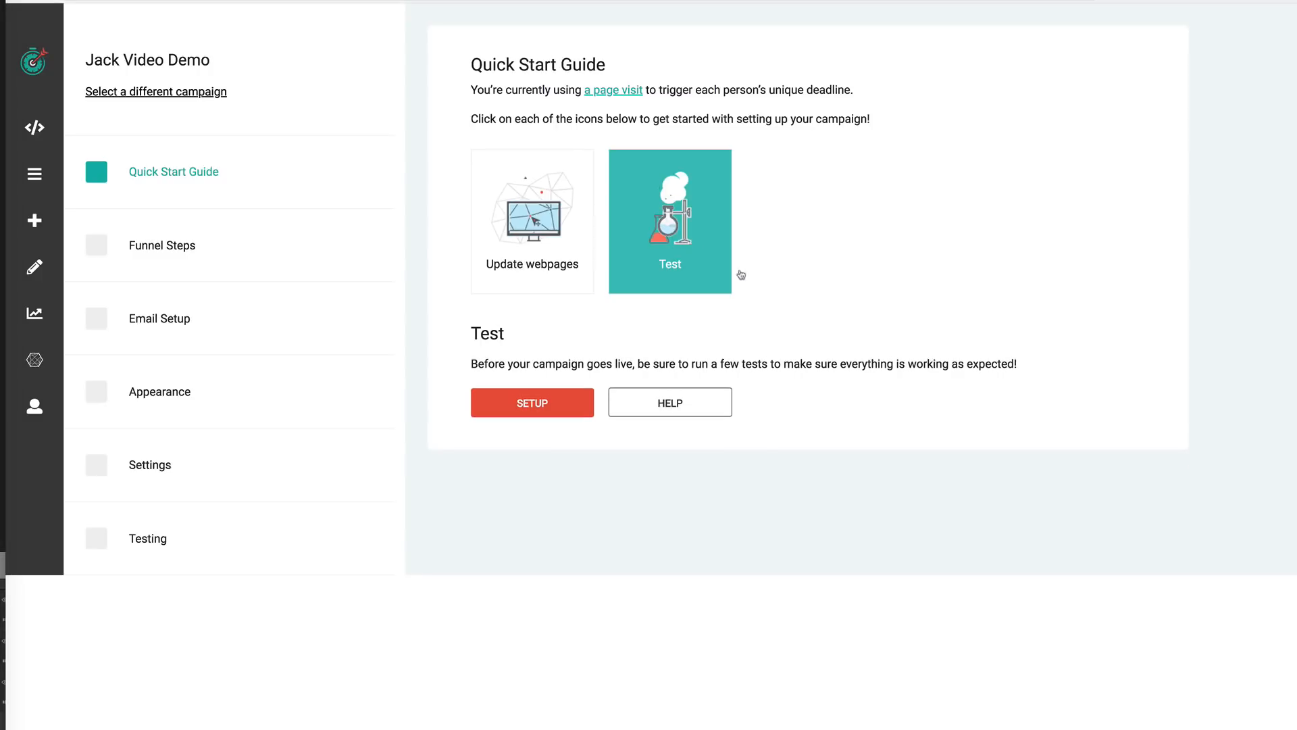
pyautogui.click(532, 405)
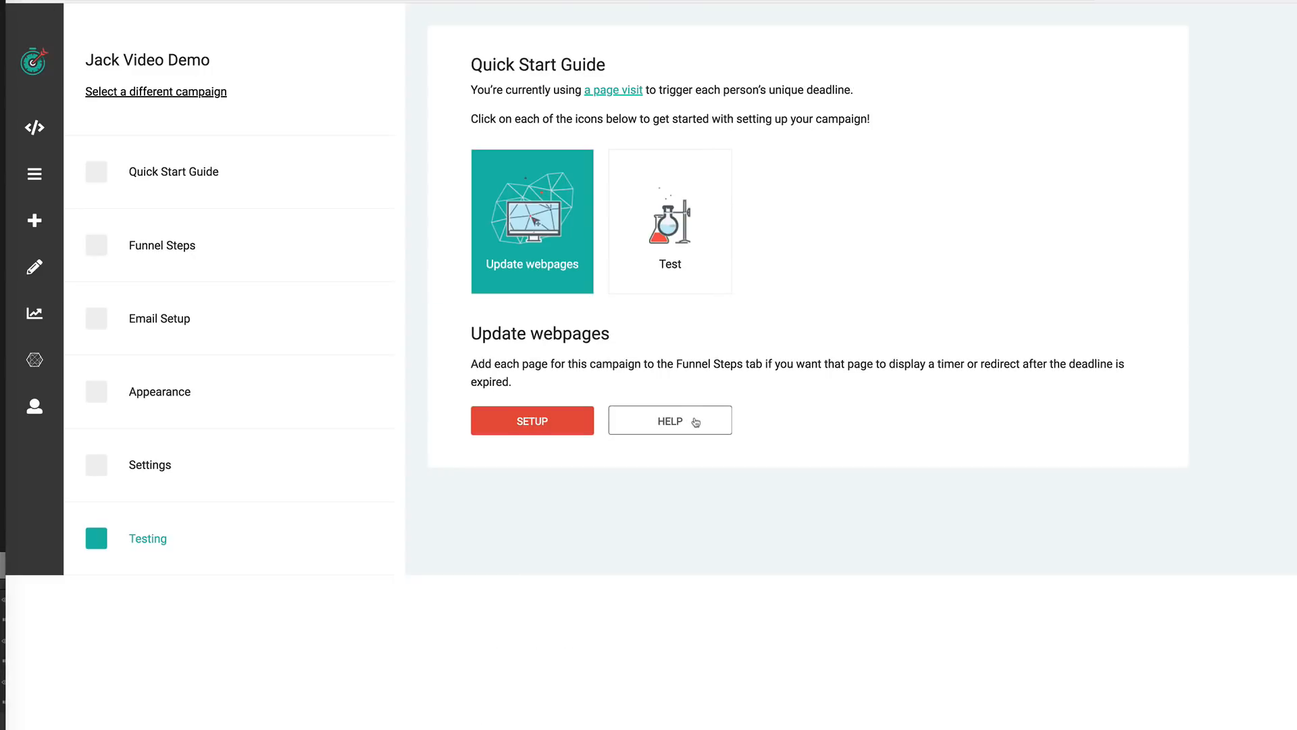
pyautogui.click(696, 421)
# - Edit the existing floating bar funnel step and switch it to display an inline timer
pyautogui.click(178, 250)
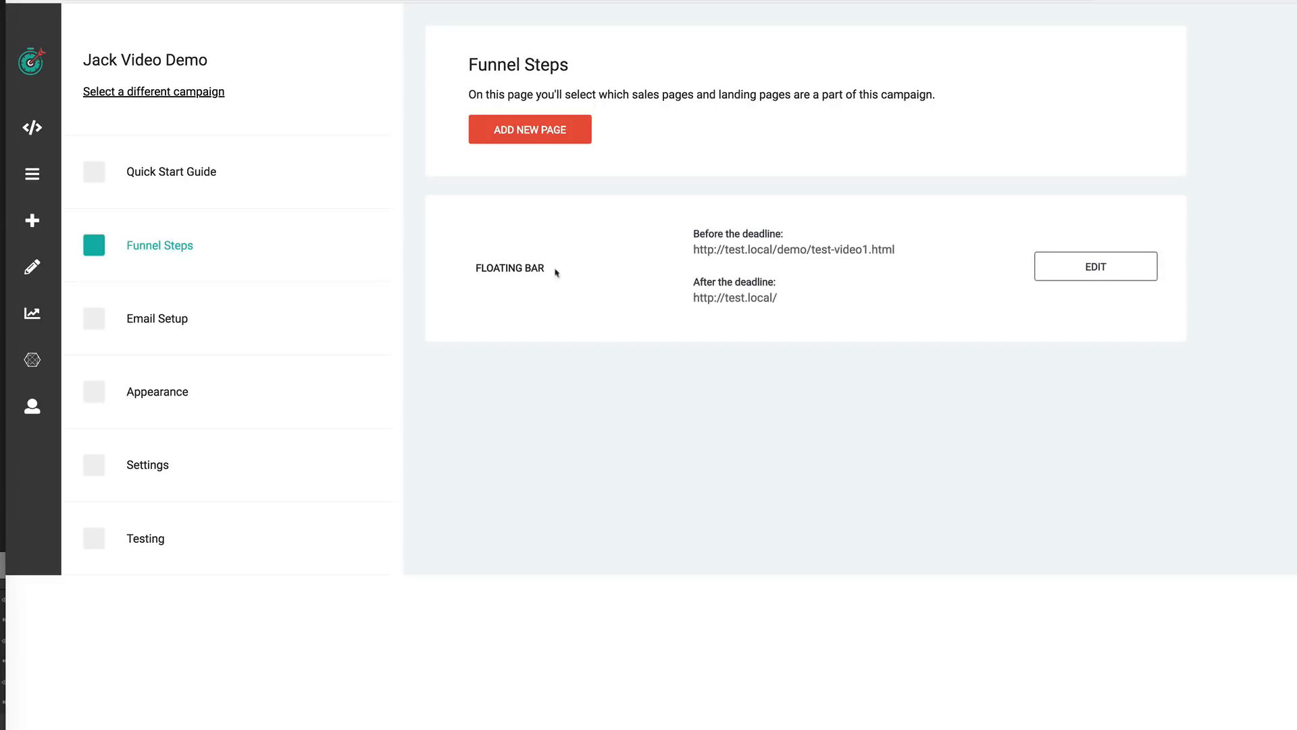
pyautogui.click(1089, 268)
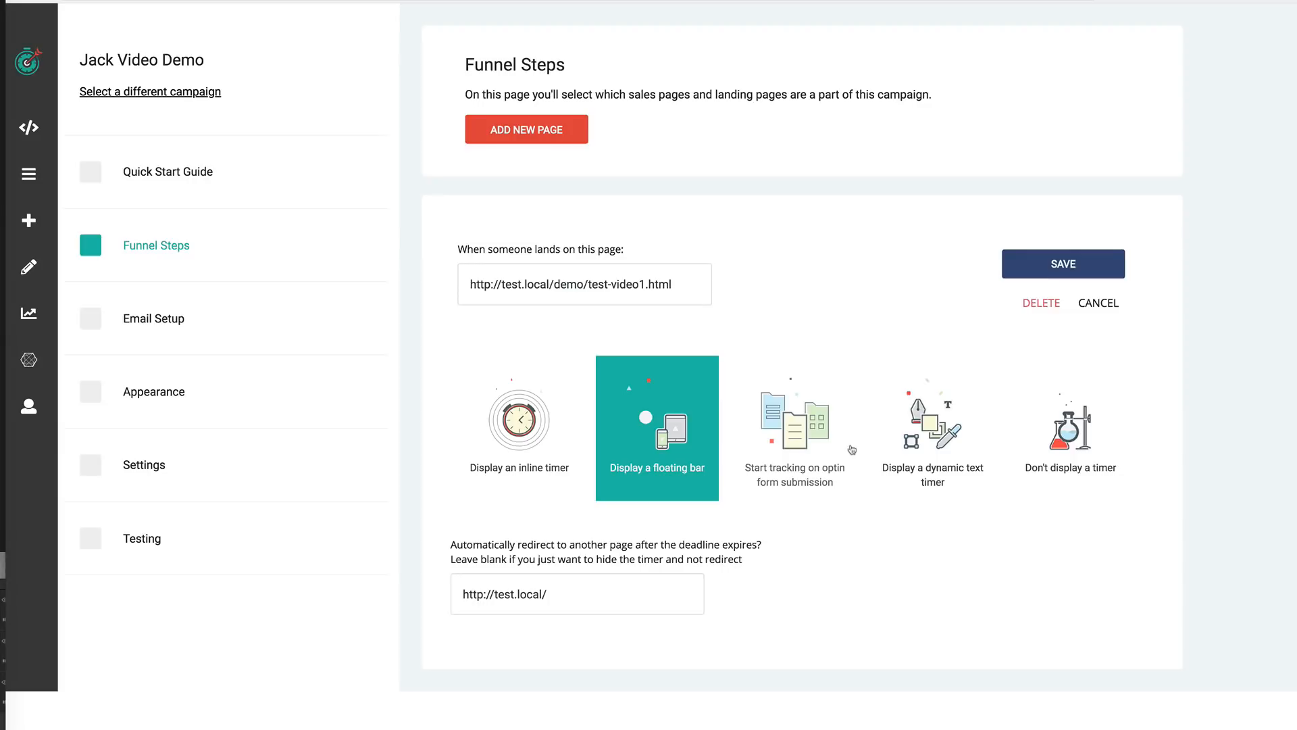
pyautogui.click(518, 439)
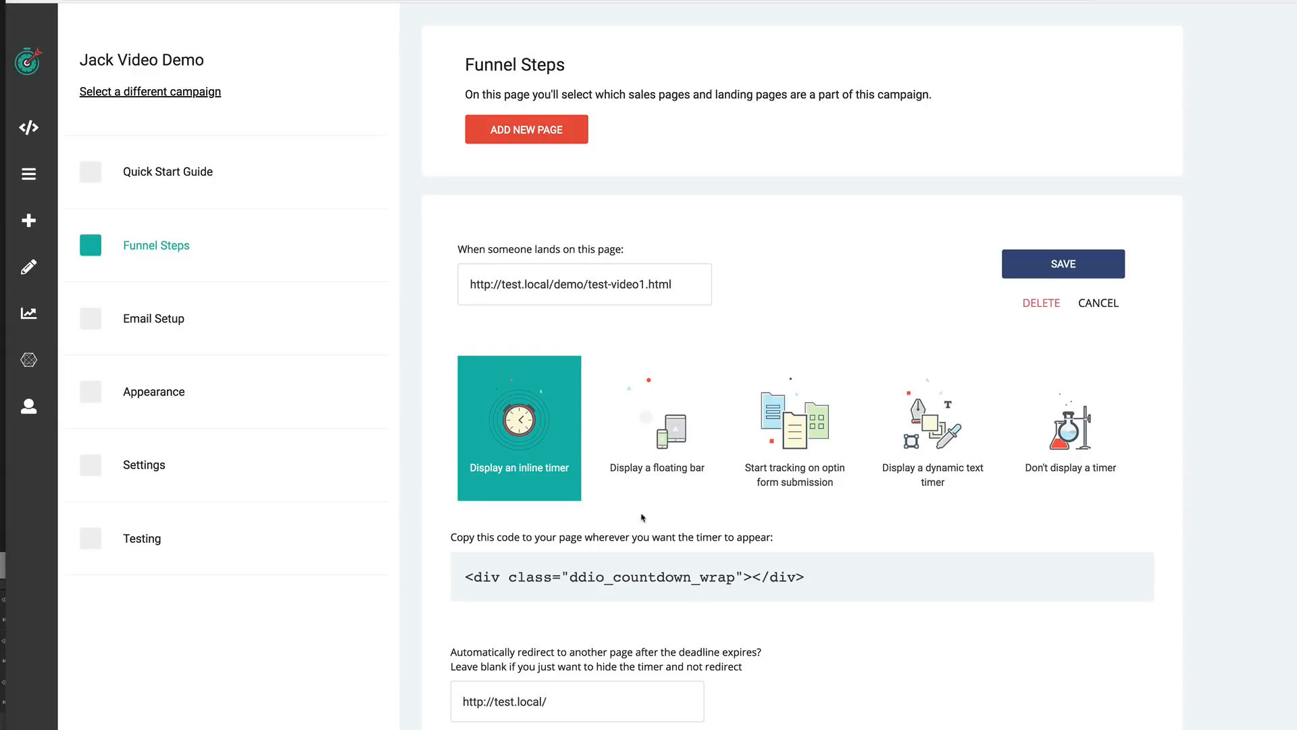
pyautogui.press('super+shift+d')
pyautogui.moveTo(652, 121)
pyautogui.mouseDown()
pyautogui.moveTo(647, 353)
pyautogui.moveTo(878, 351)
pyautogui.moveTo(865, 136)
pyautogui.moveTo(664, 117)
pyautogui.mouseUp()
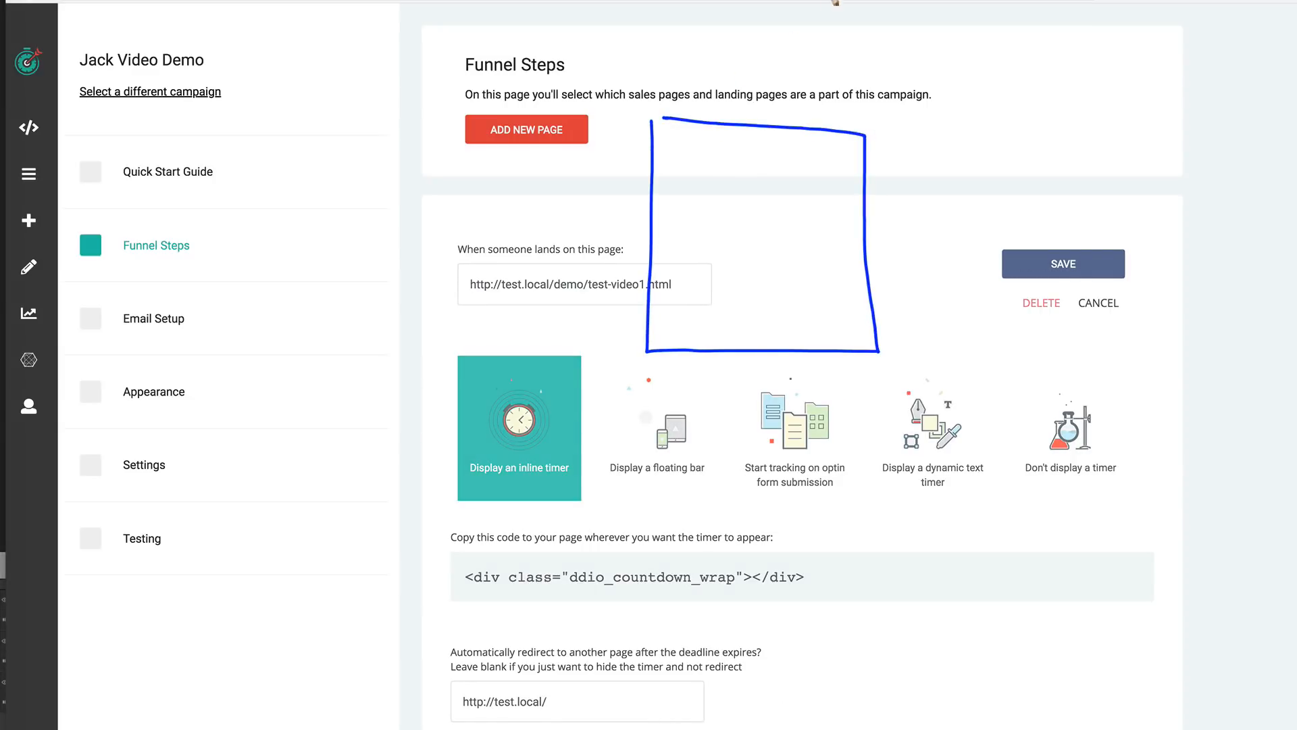
pyautogui.press('Delete')
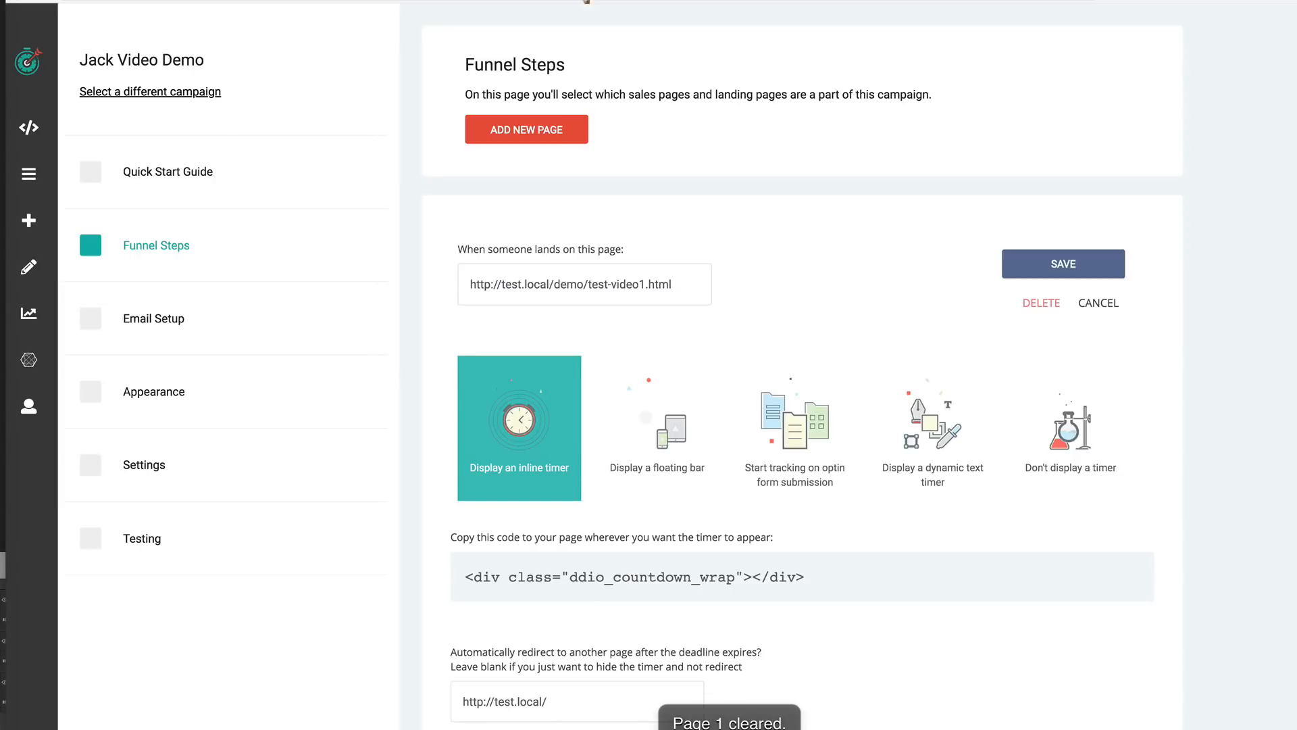
pyautogui.moveTo(856, 533)
pyautogui.mouseDown()
pyautogui.moveTo(800, 574)
pyautogui.moveTo(838, 576)
pyautogui.mouseUp()
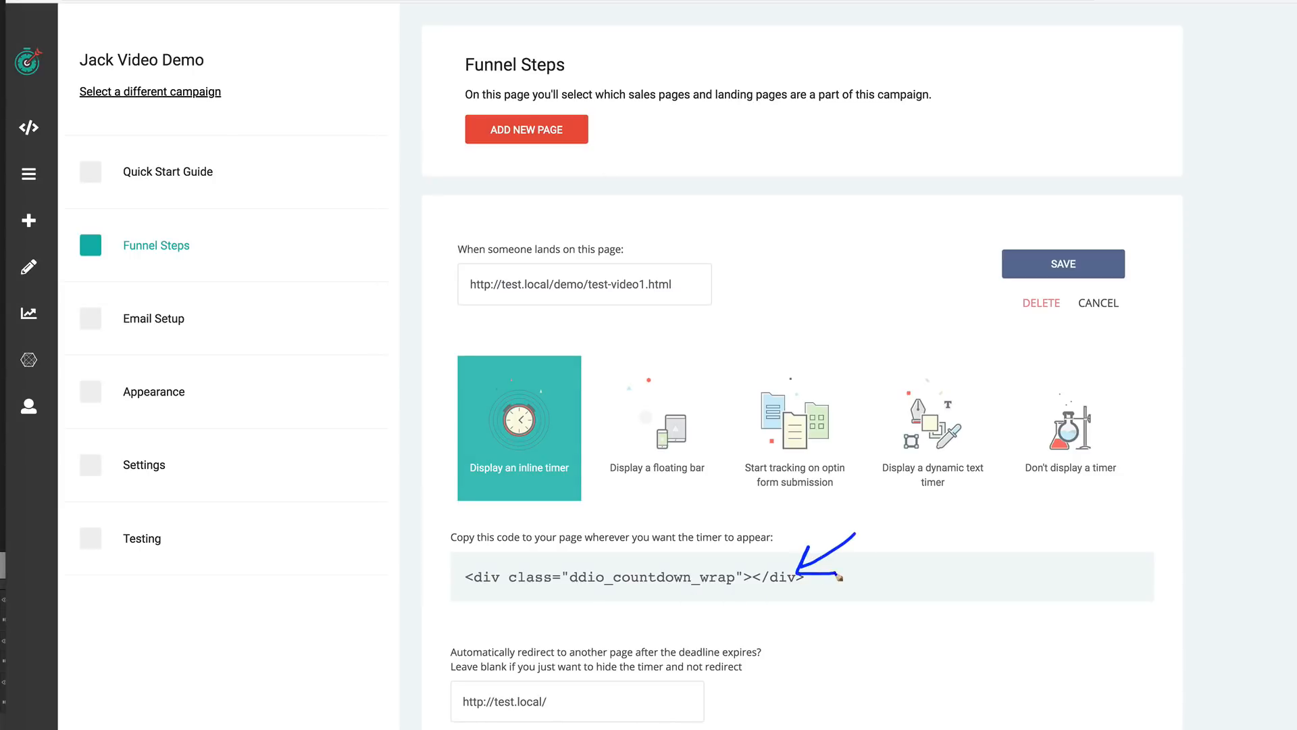
pyautogui.press('Escape')
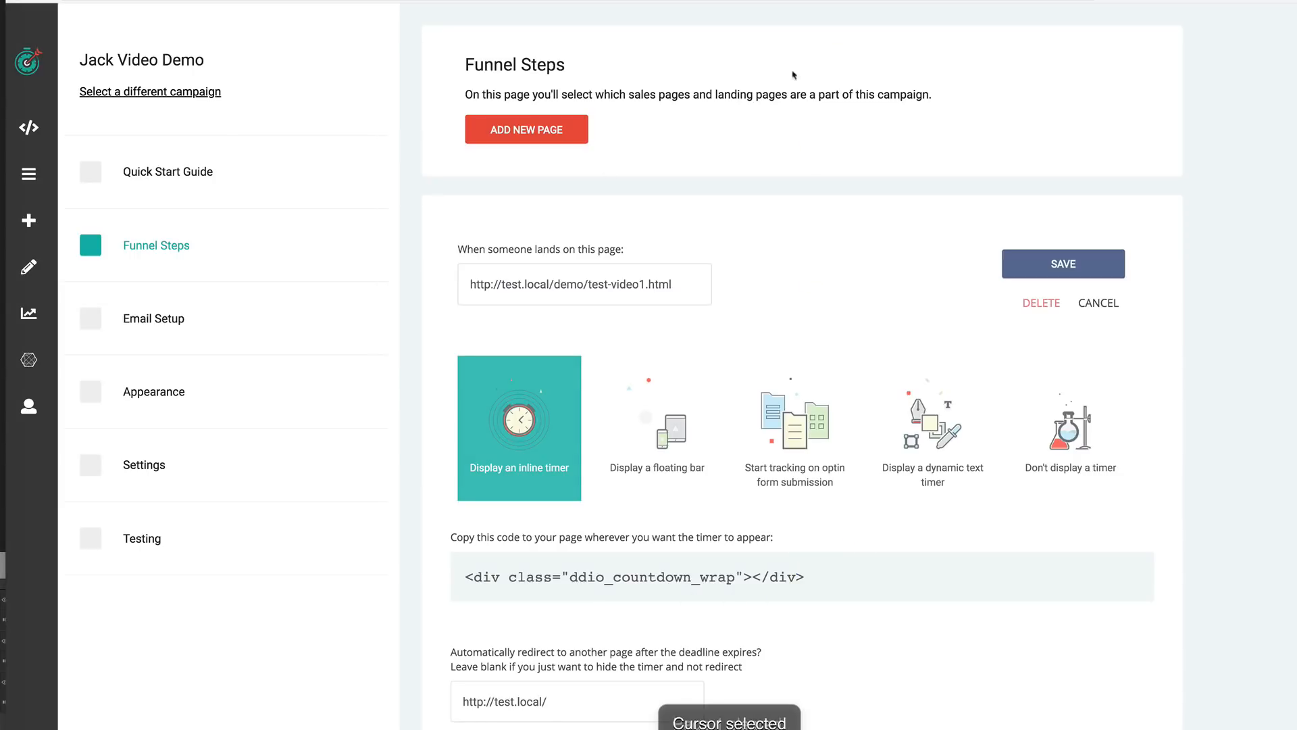
# - Clear the after-deadline redirect URL and cancel the funnel step edit
pyautogui.scroll(-1, 810, 663)
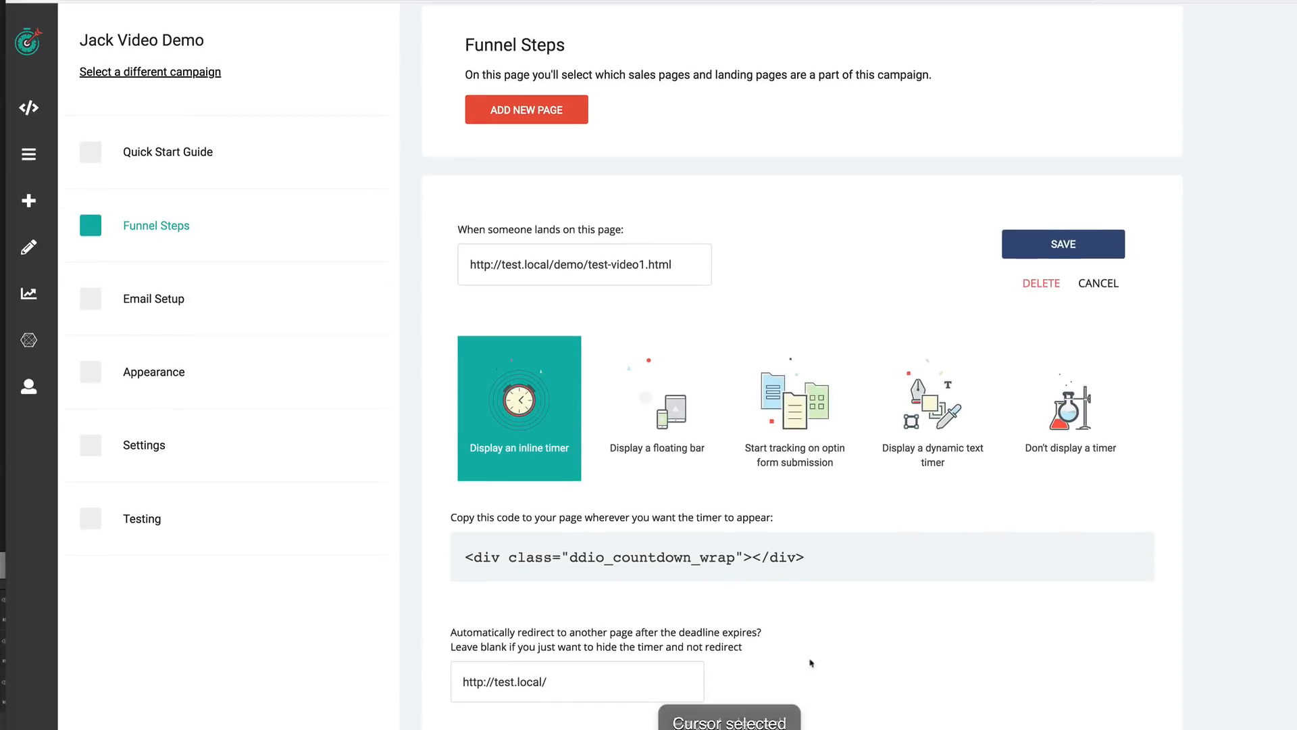
pyautogui.moveTo(548, 685); pyautogui.dragTo(446, 686)
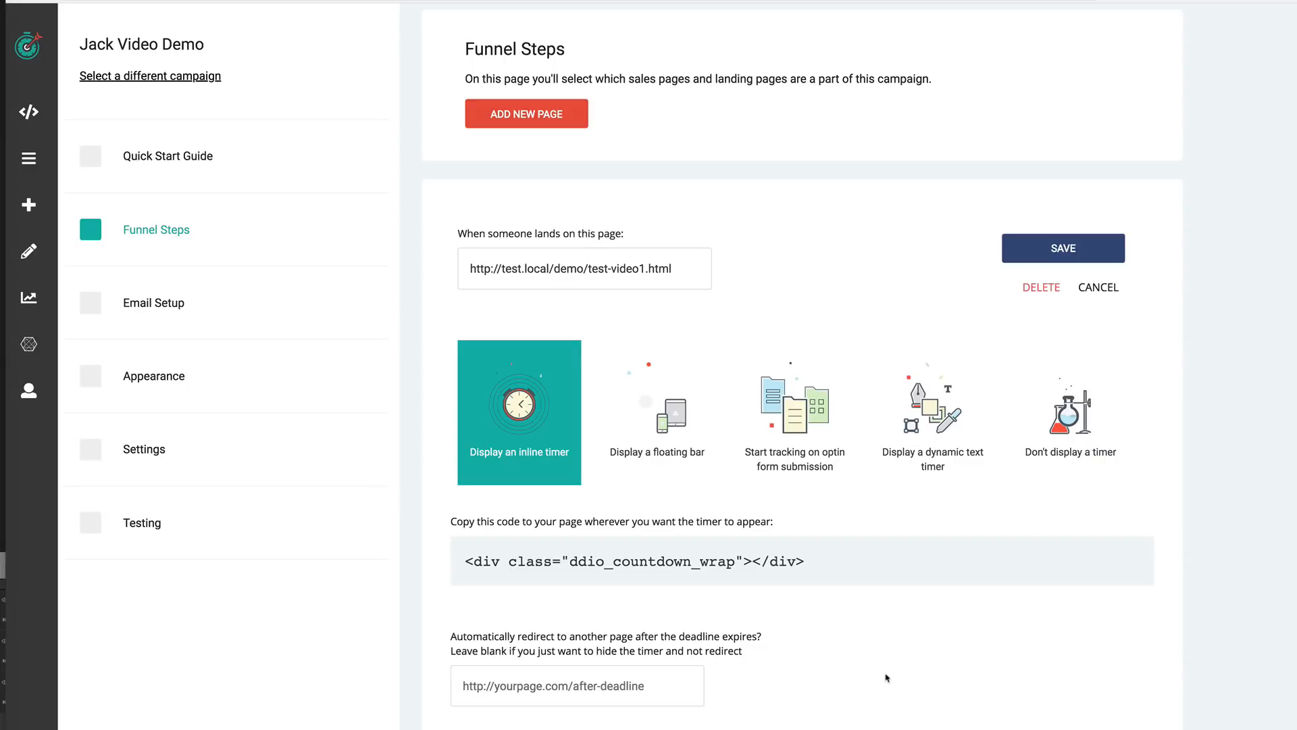
pyautogui.click(1096, 289)
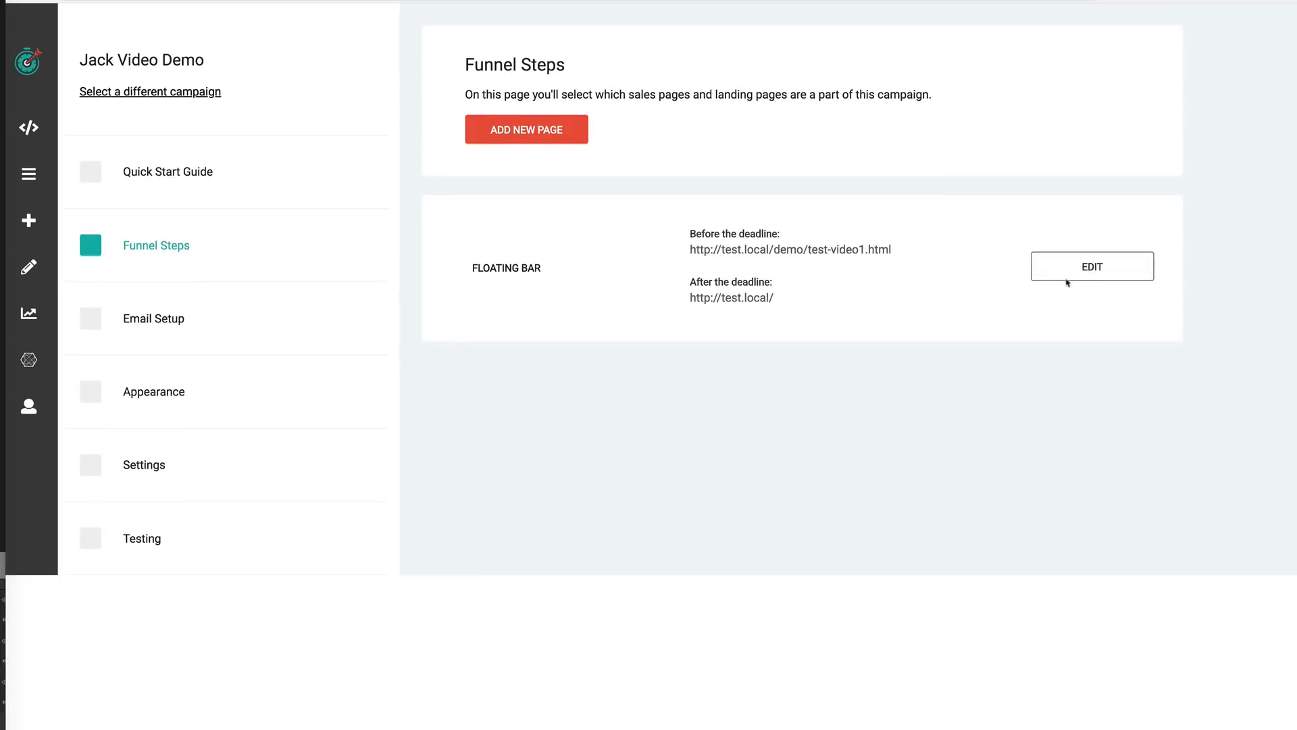
pyautogui.click(555, 143)
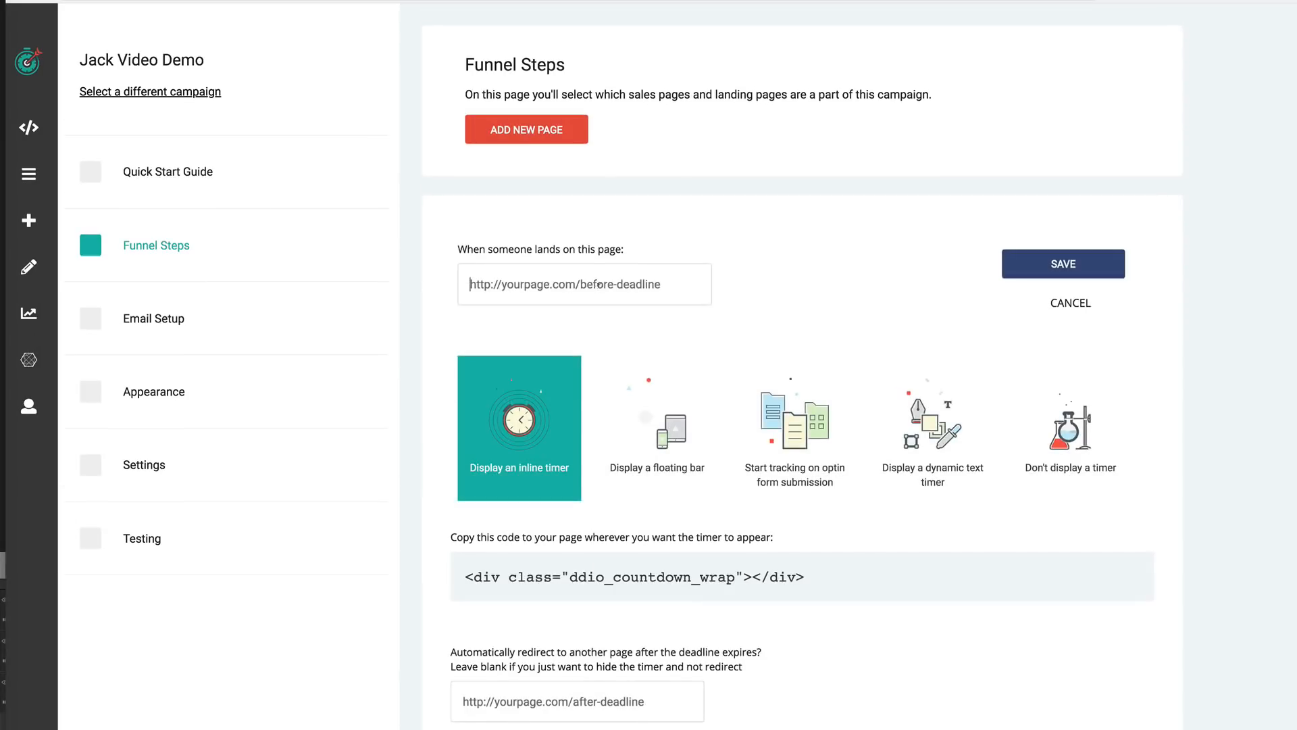
pyautogui.click(625, 710)
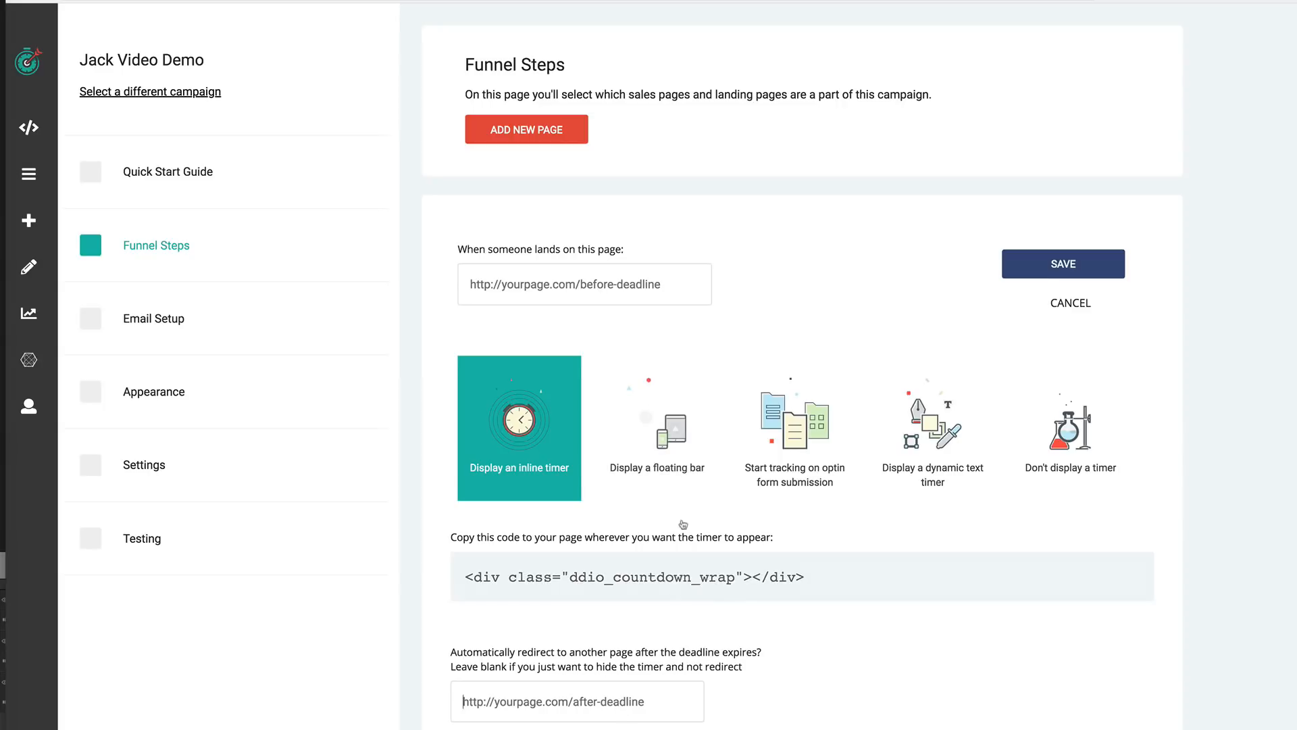
pyautogui.click(1071, 306)
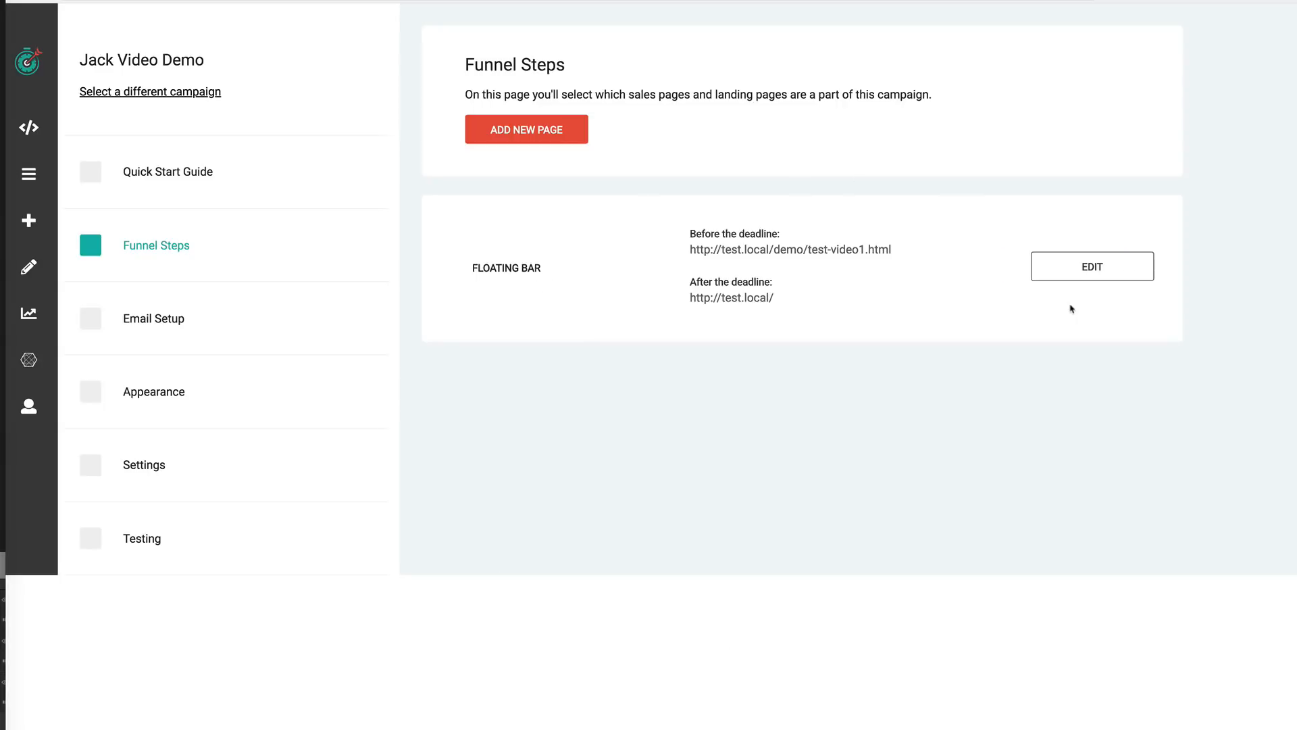
# - Copy the email link and the email timer HTML code from the Email Setup section
pyautogui.click(153, 325)
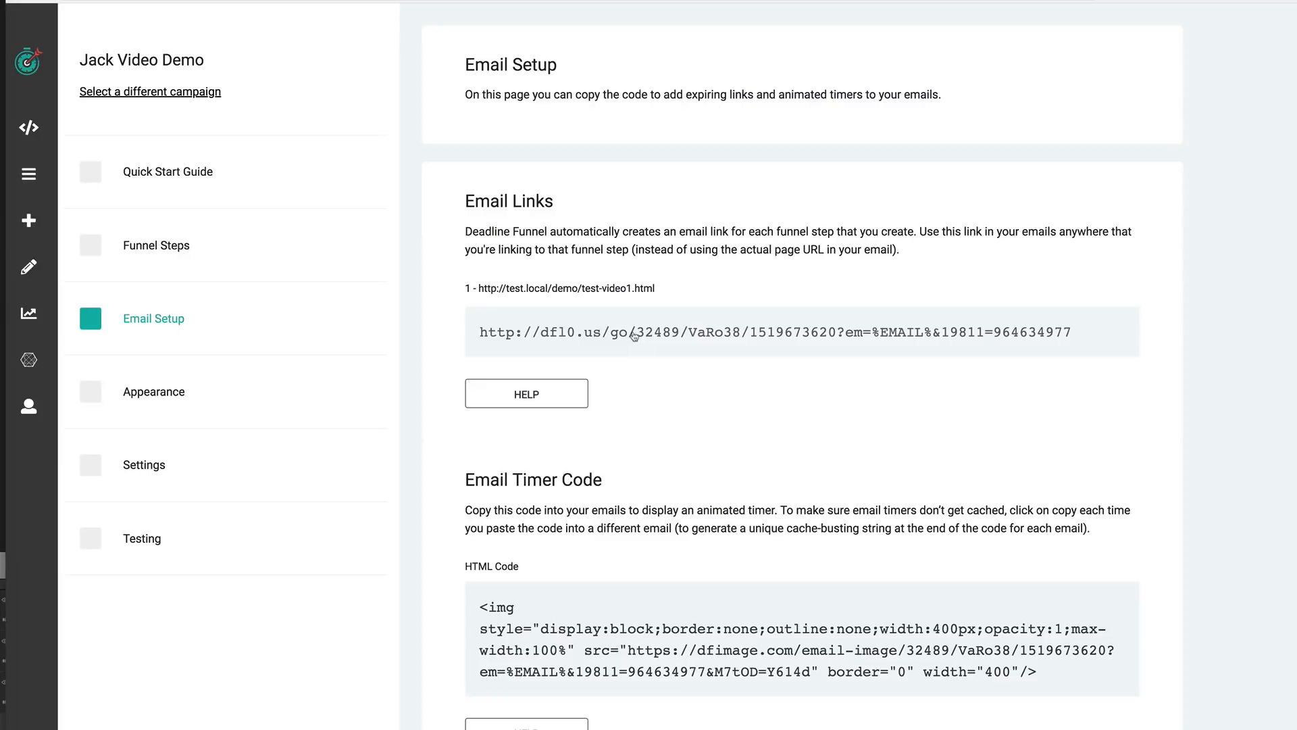
pyautogui.click(585, 334)
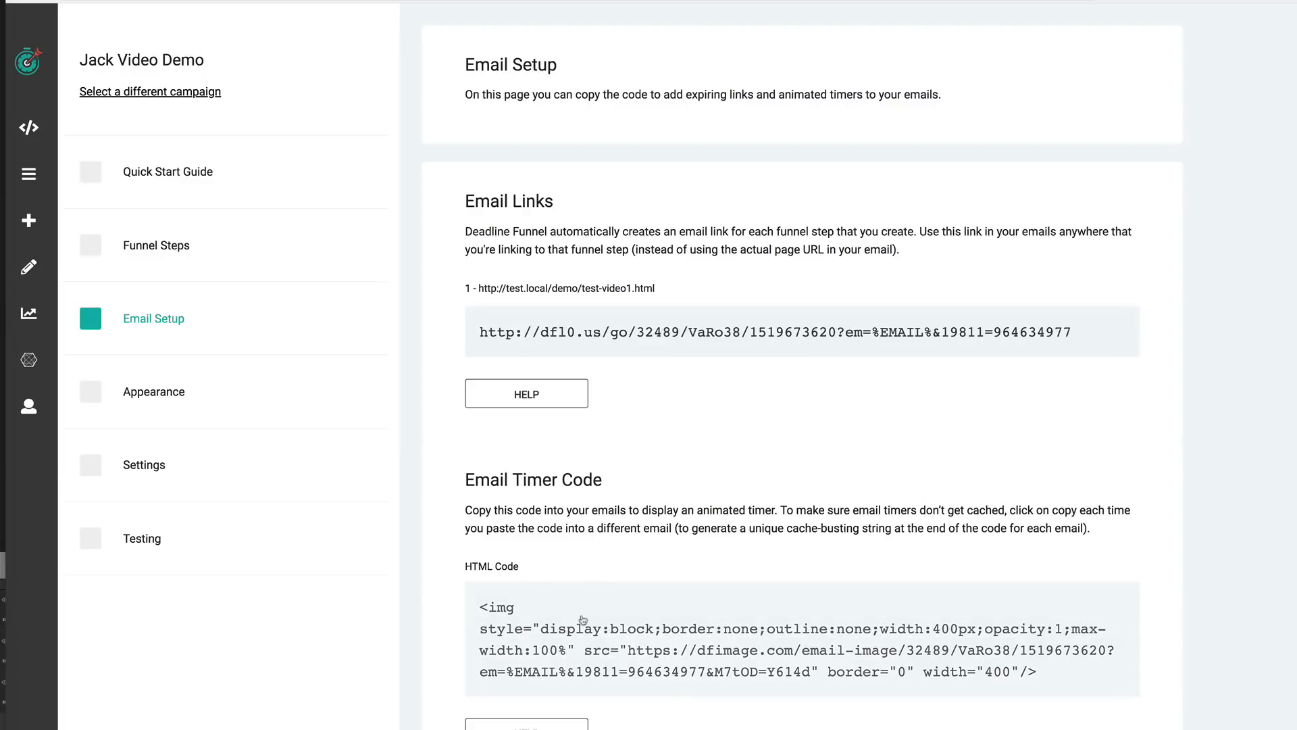
pyautogui.click(613, 625)
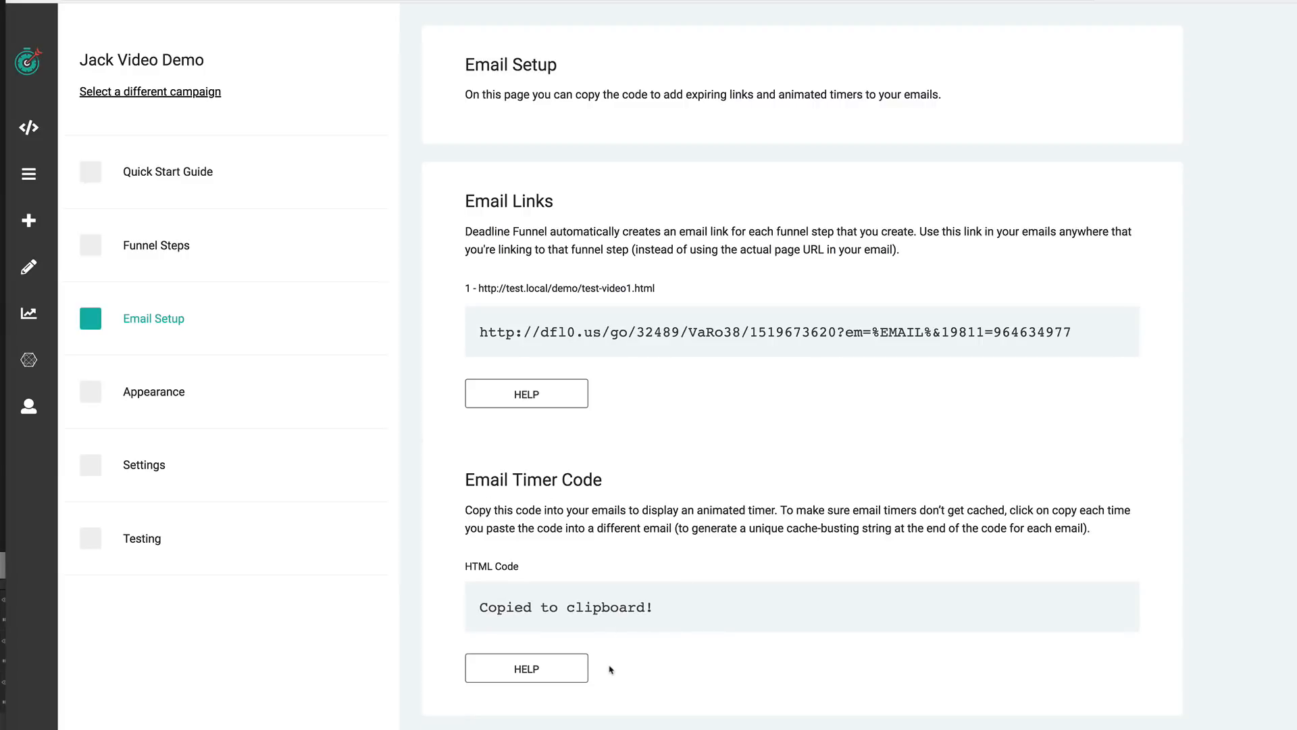
pyautogui.hscroll(1, 564, 403)
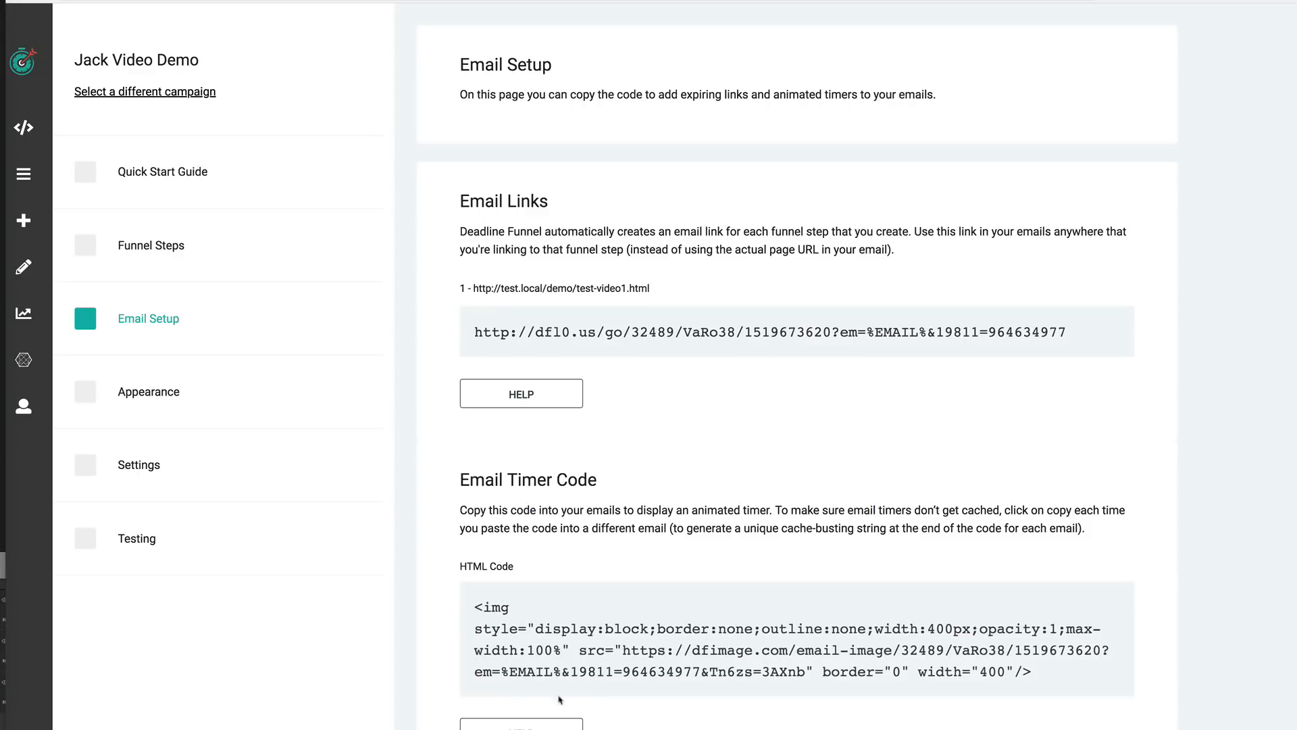
# - Open the webpage timer appearance settings and choose the pink bordered counter style from the style picker
pyautogui.click(166, 397)
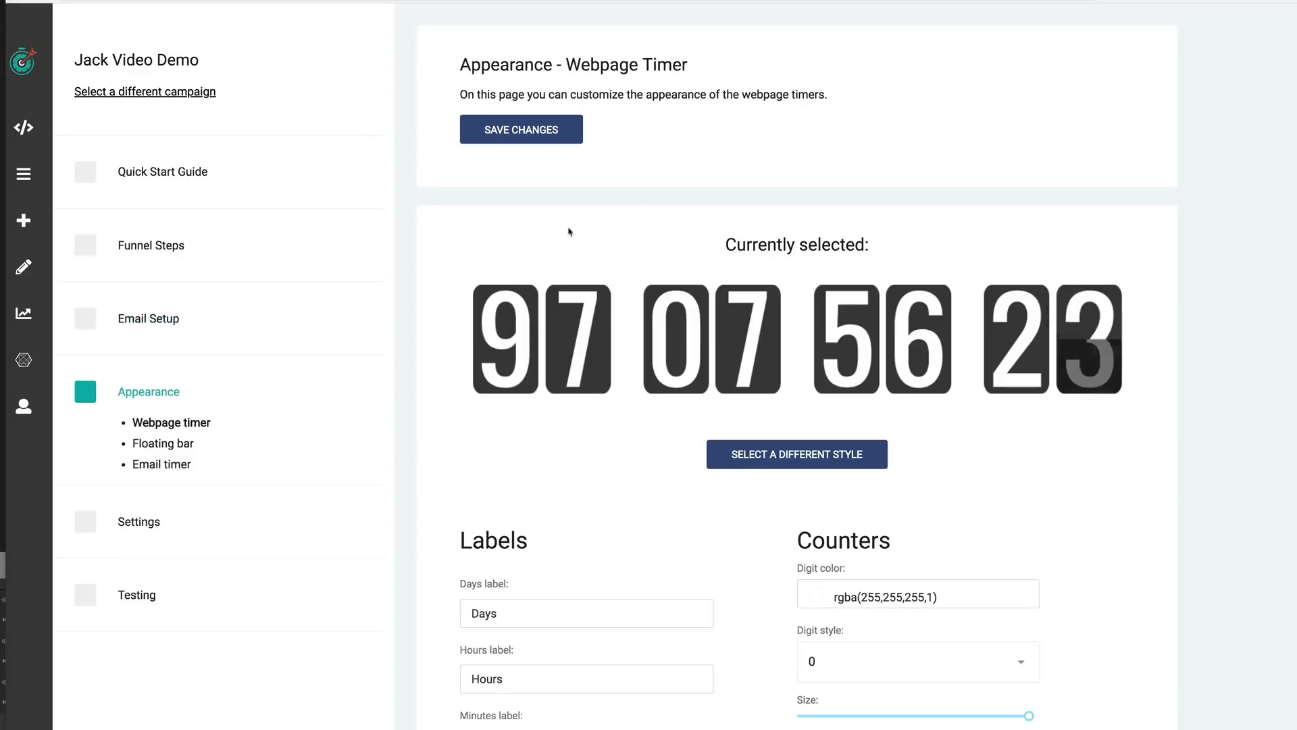
pyautogui.scroll(-2, 792, 261)
pyautogui.scroll(-1, 996, 281)
pyautogui.scroll(2, 986, 291)
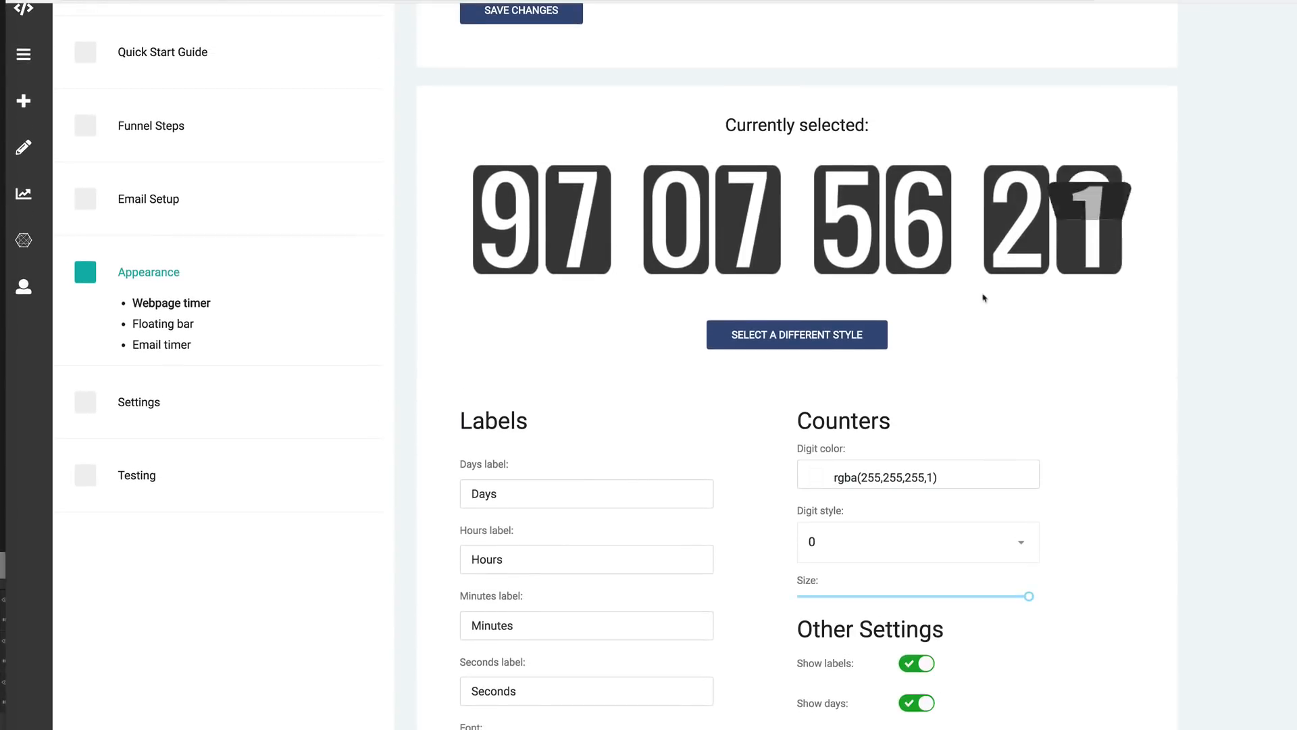
pyautogui.scroll(-1, 879, 375)
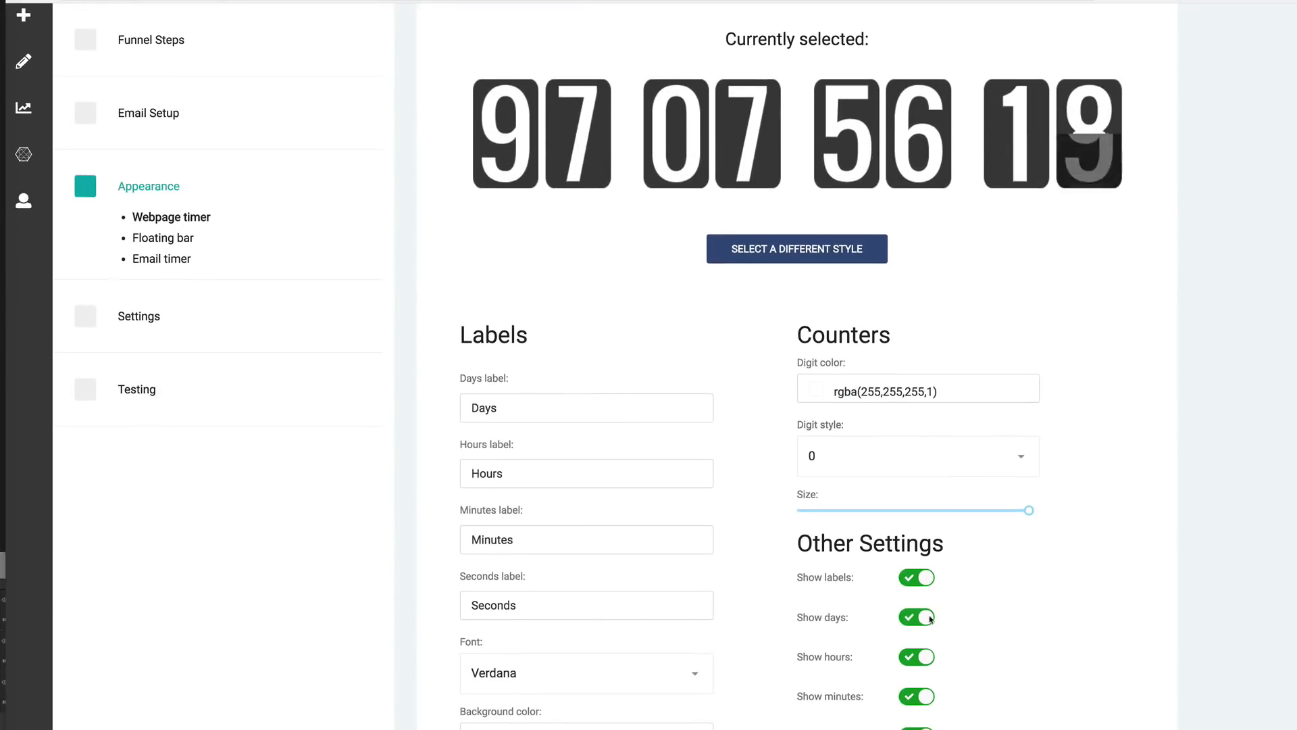
pyautogui.scroll(-3, 880, 602)
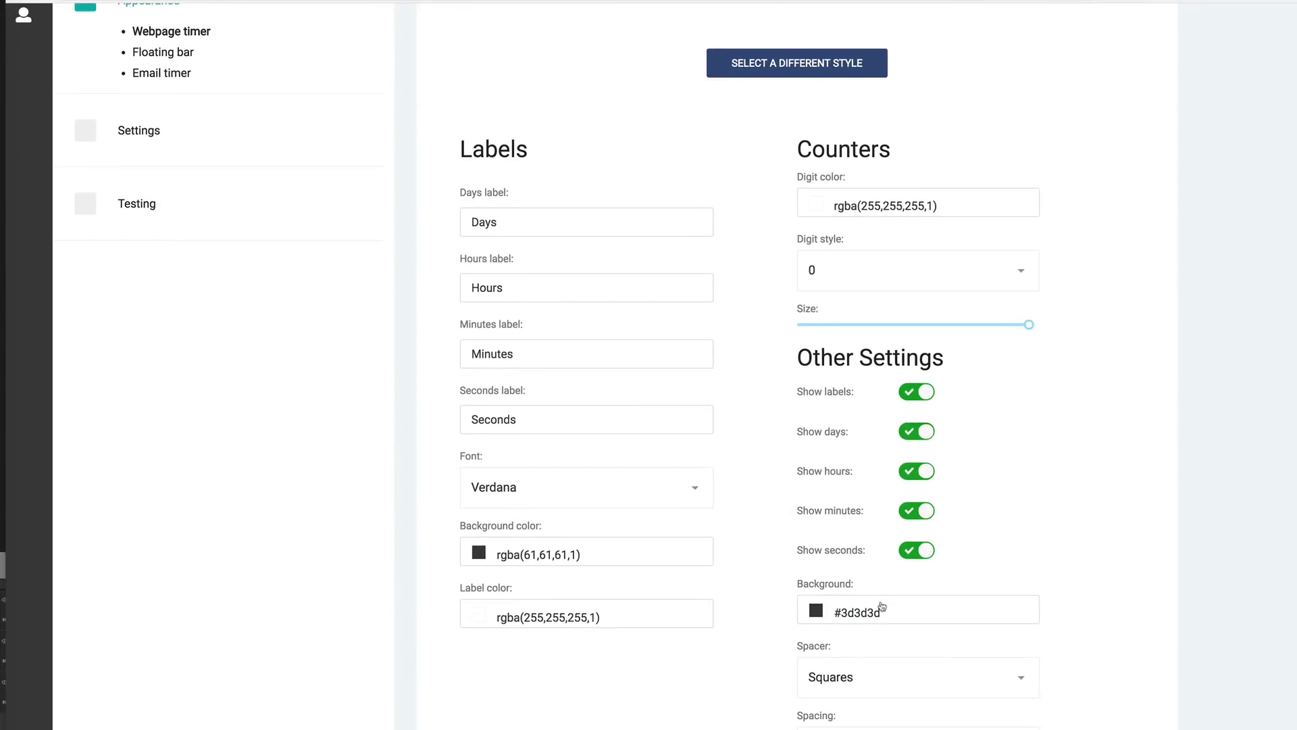
pyautogui.scroll(5, 882, 606)
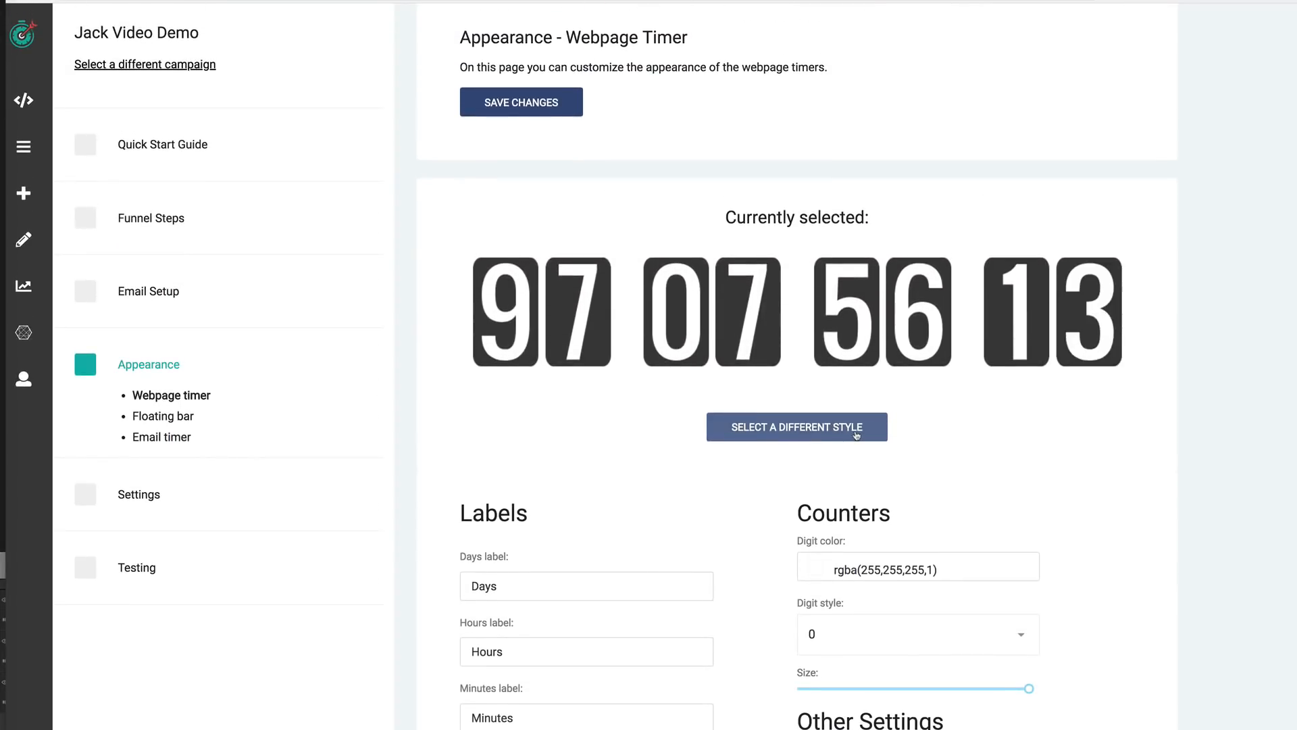
pyautogui.click(803, 433)
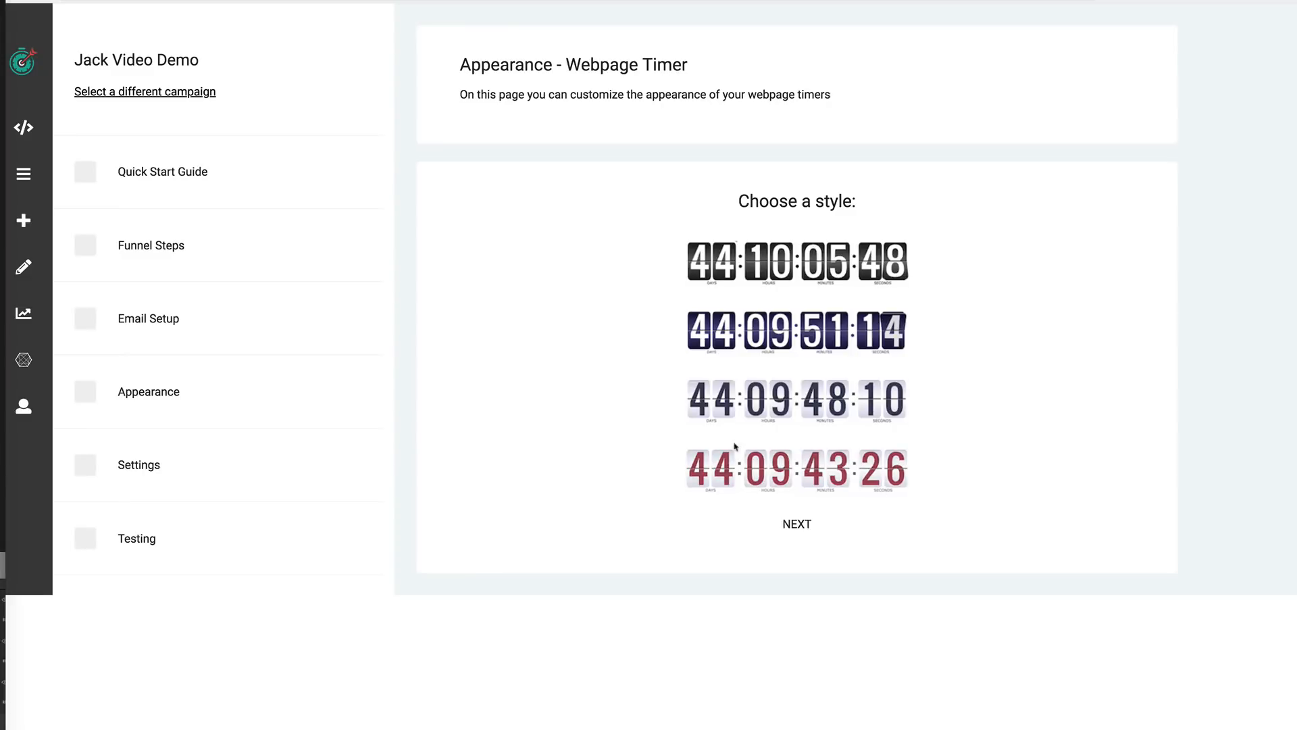
pyautogui.click(797, 525)
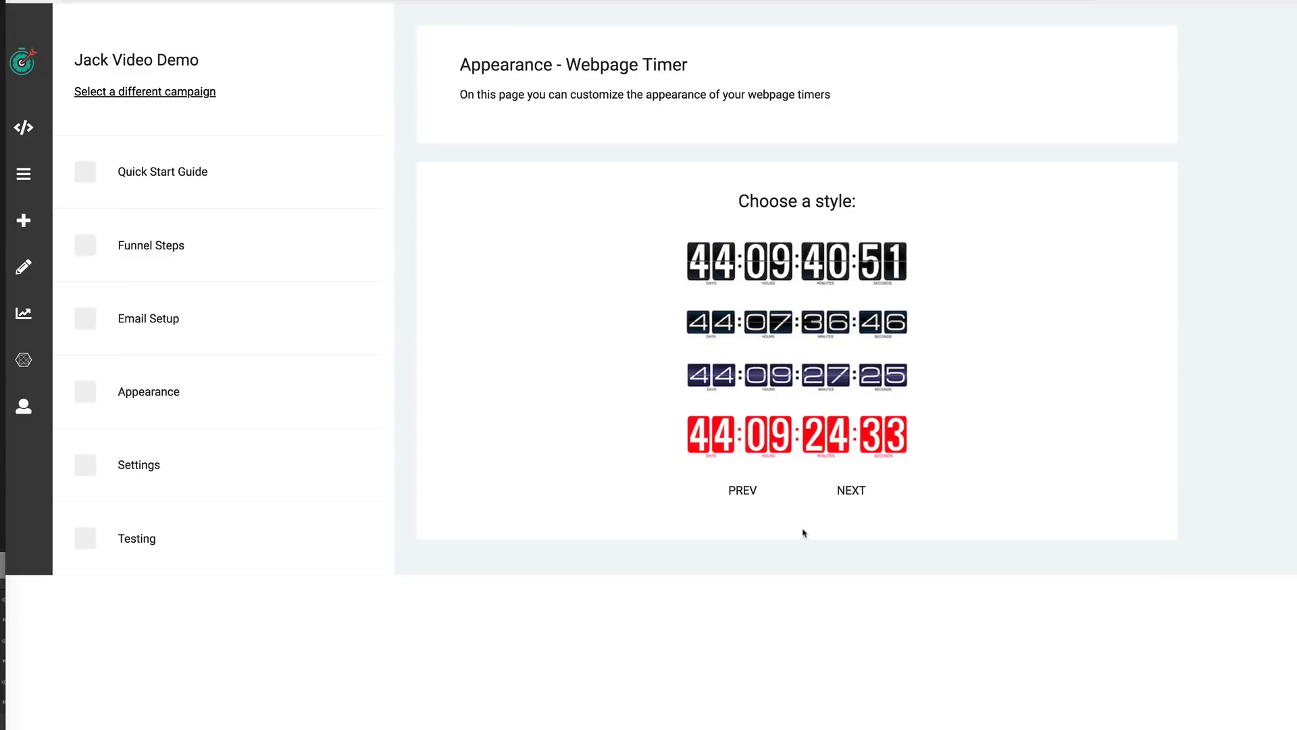
pyautogui.click(851, 491)
pyautogui.click(853, 548)
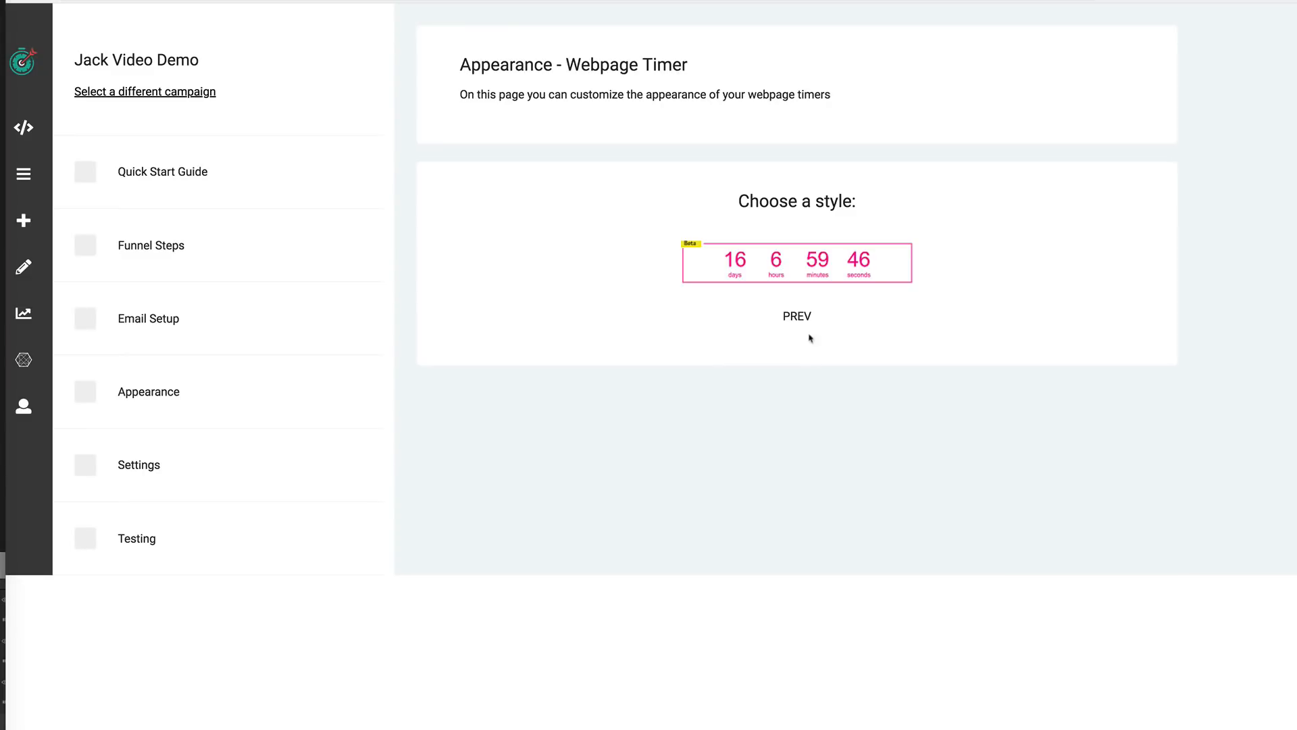
pyautogui.click(790, 278)
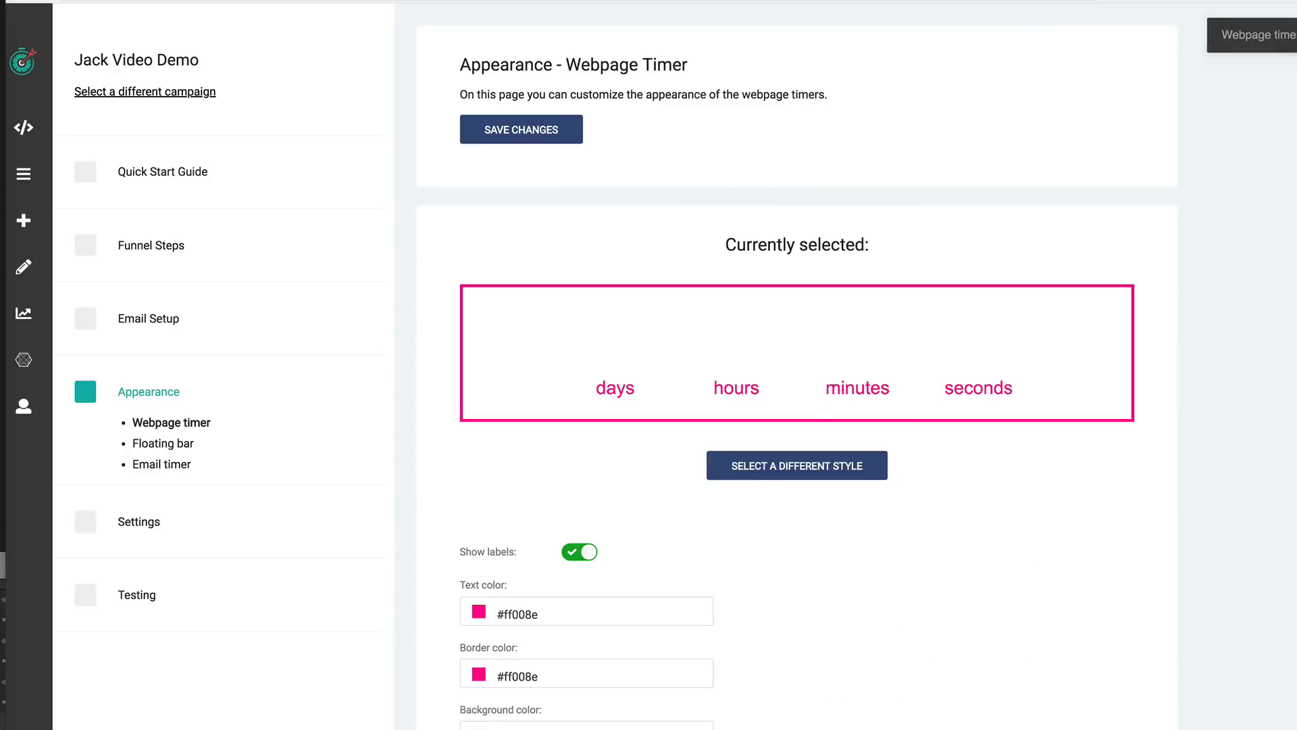
# - Open the floating bar appearance and set its background color to #ce1515
pyautogui.scroll(-1, 693, 498)
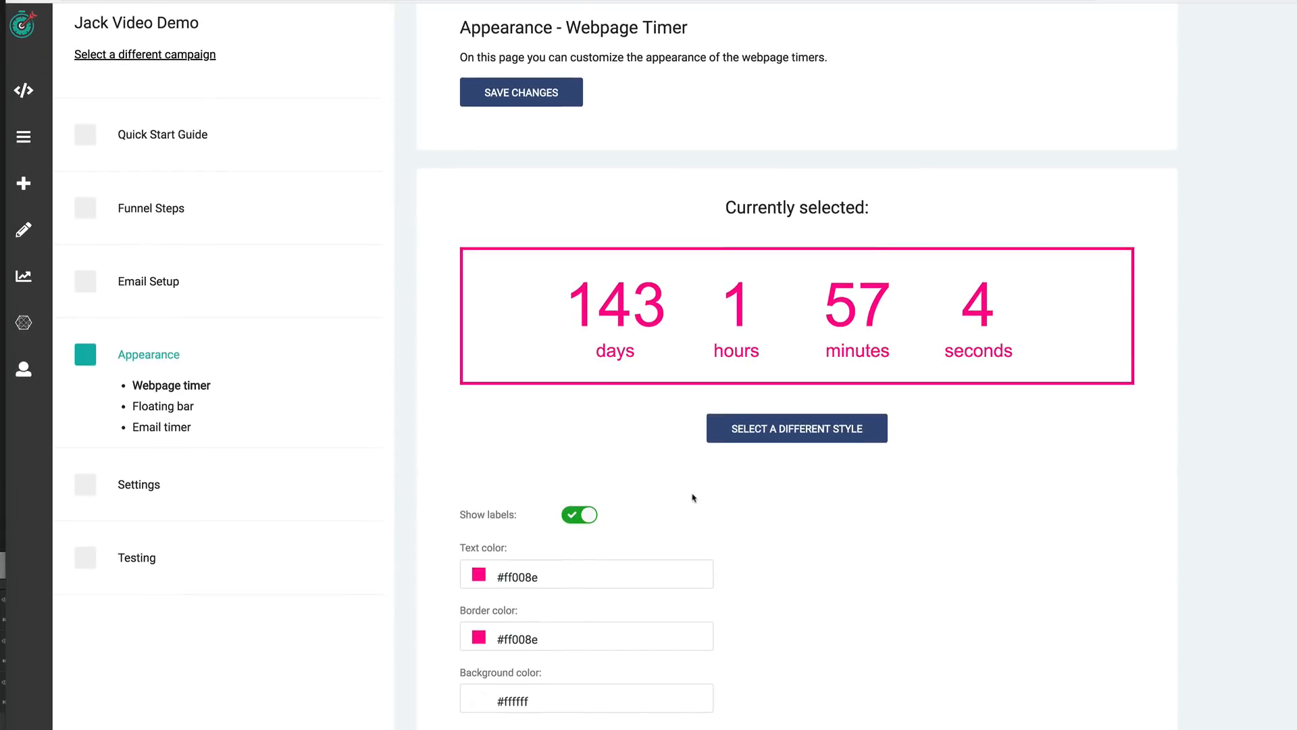
pyautogui.click(164, 412)
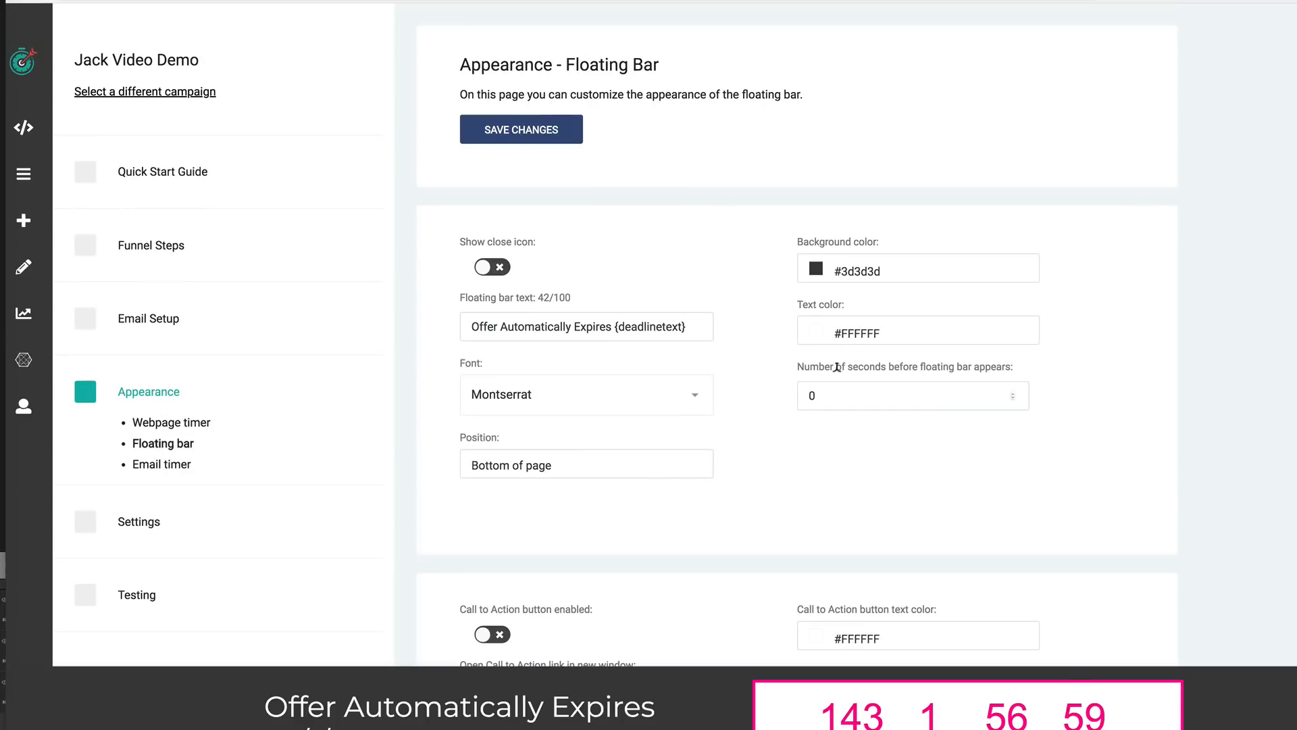
pyautogui.click(896, 270)
pyautogui.moveTo(919, 301); pyautogui.dragTo(944, 300)
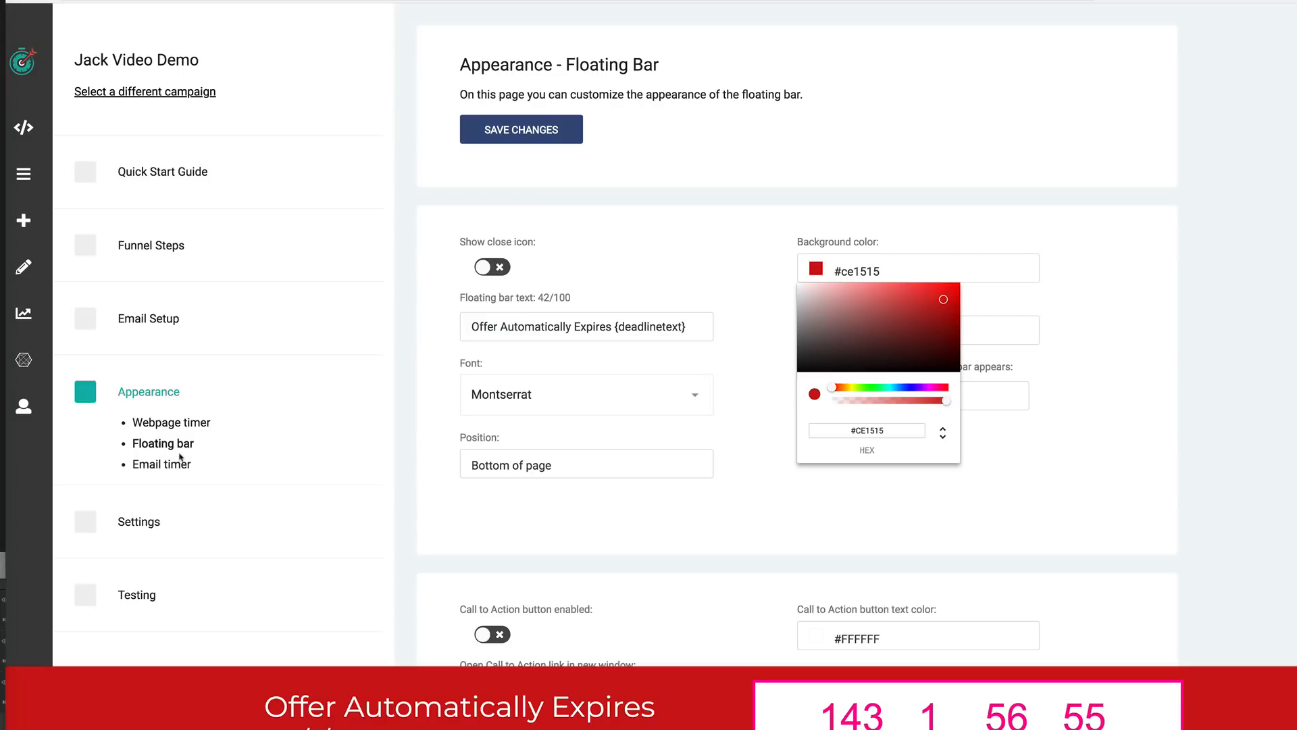
# - Open the email timer appearance and choose the black flip-digit box timer style
pyautogui.click(163, 465)
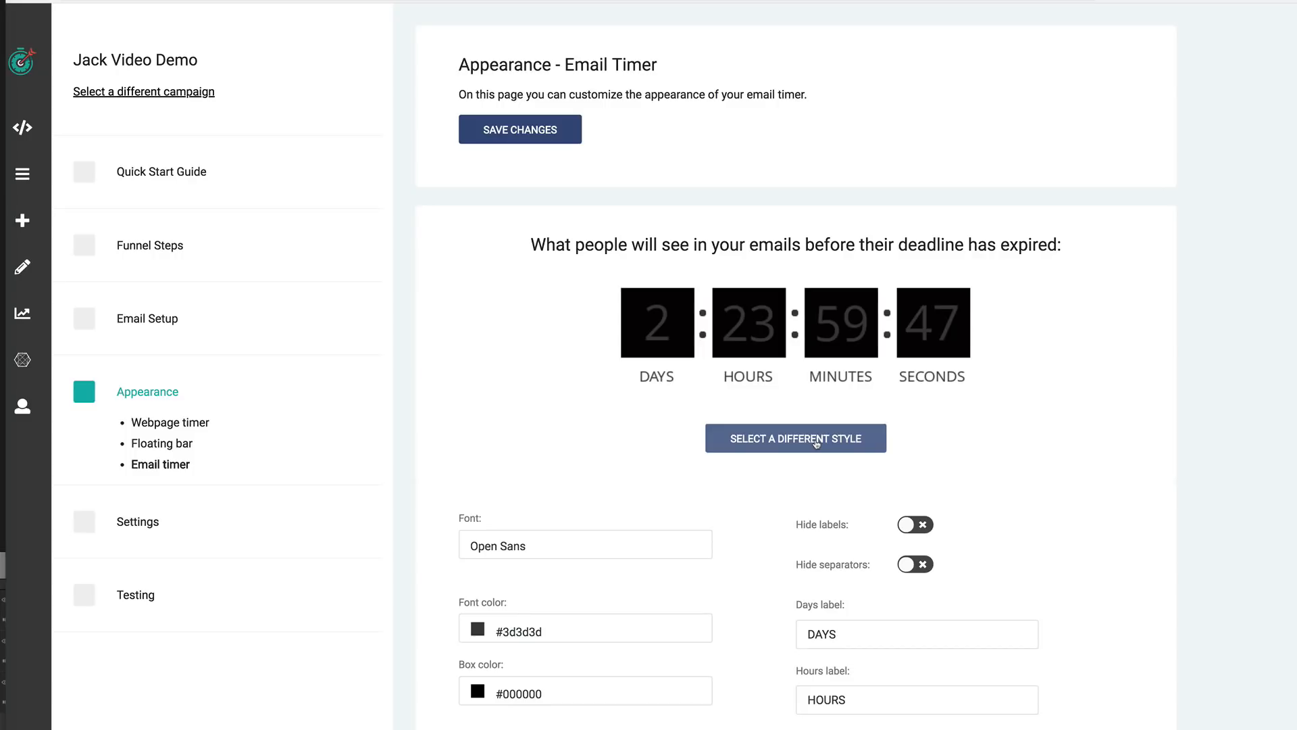
pyautogui.click(816, 441)
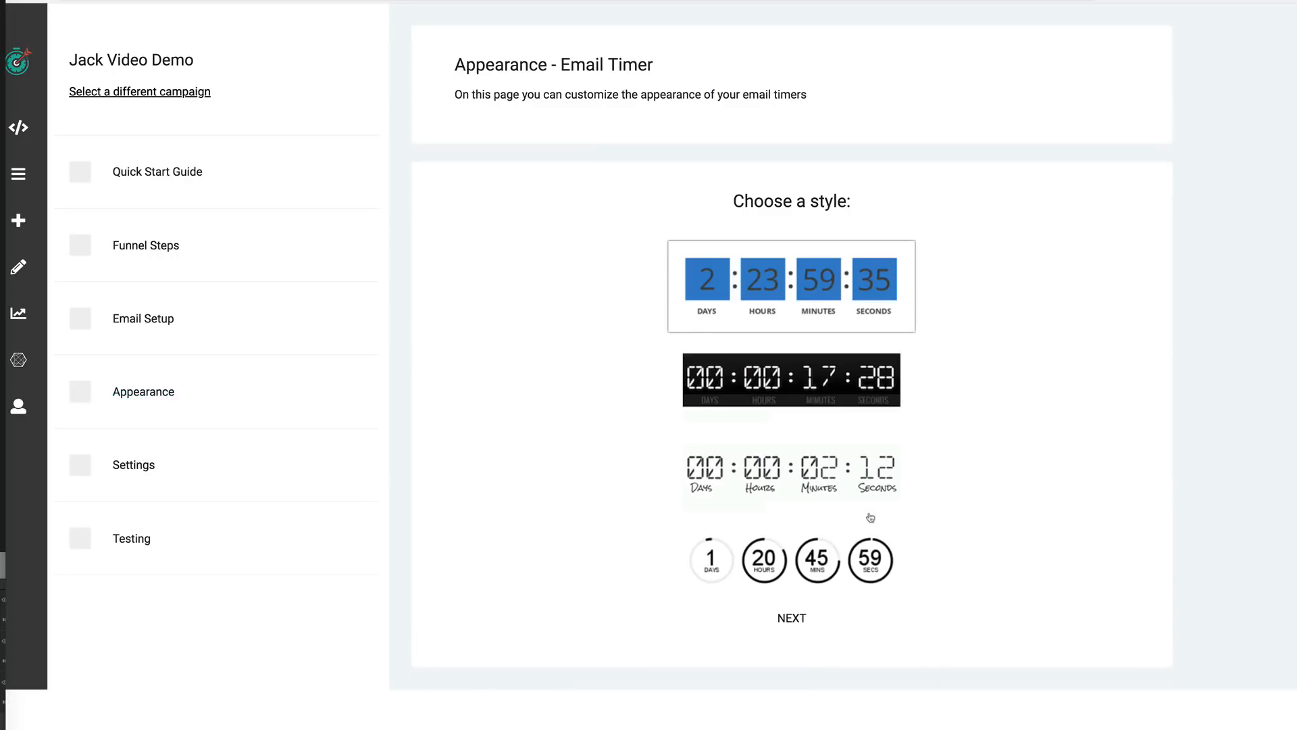
pyautogui.click(792, 618)
pyautogui.click(817, 363)
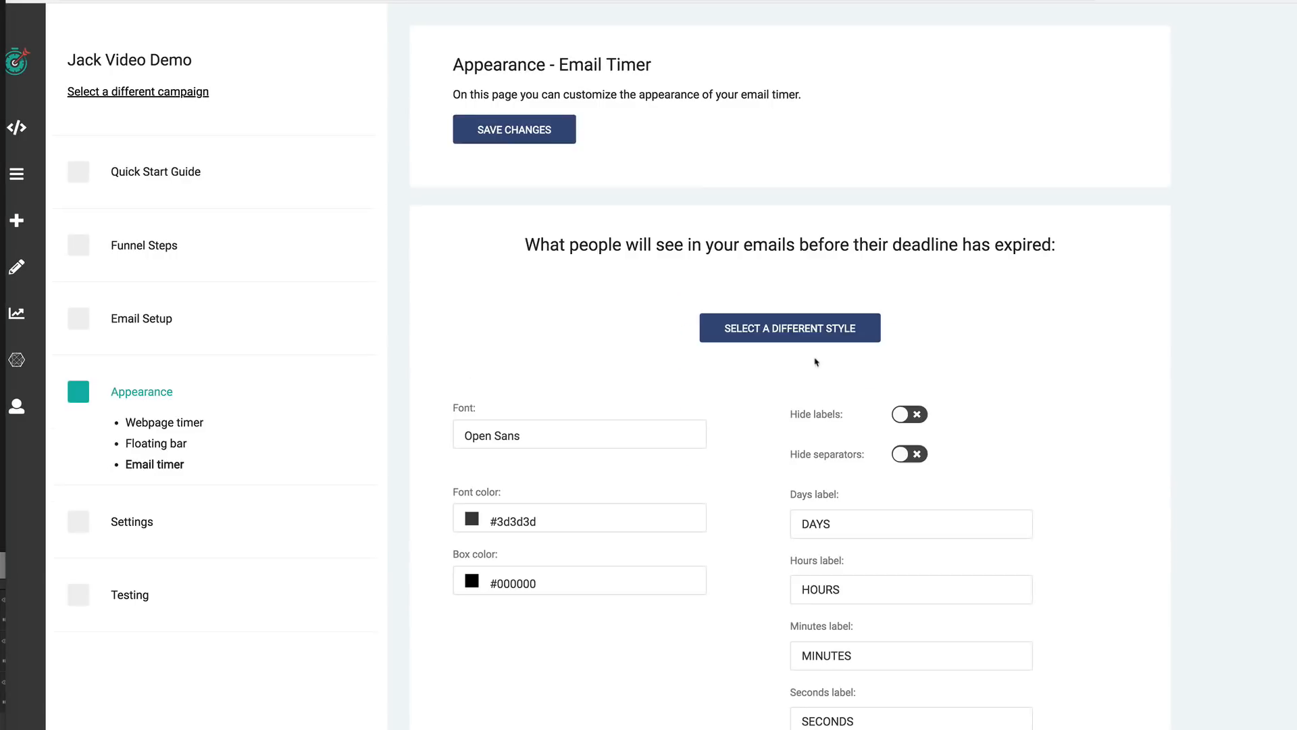
# - Set the email timer's font color to #fdf9f9
pyautogui.scroll(-2, 669, 505)
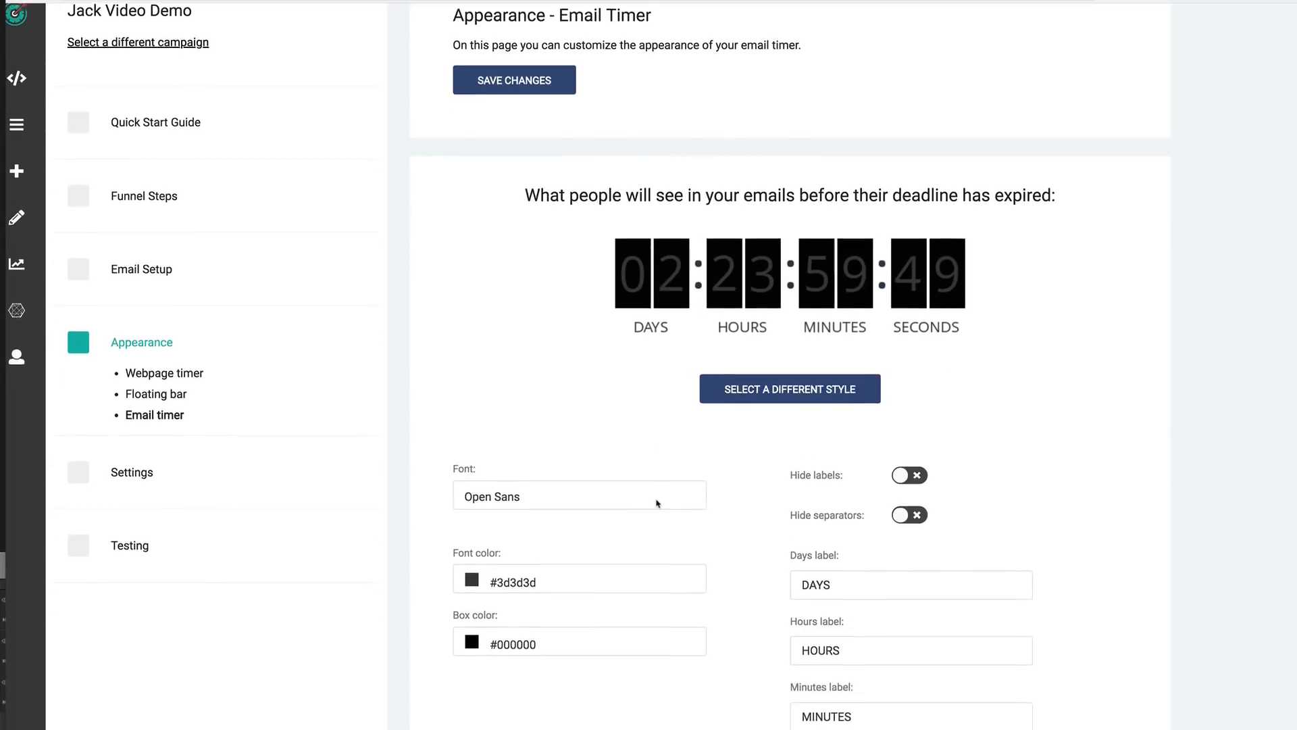
pyautogui.scroll(-1, 657, 504)
pyautogui.click(569, 536)
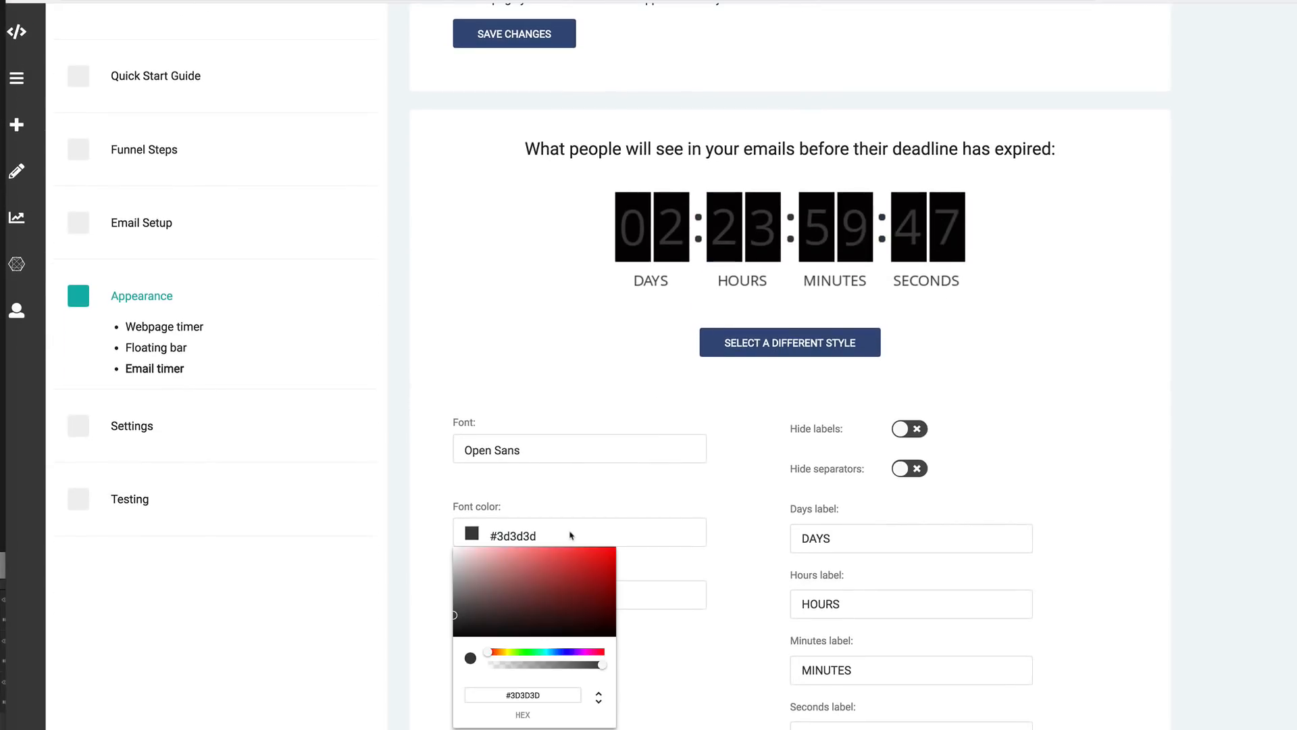
pyautogui.click(457, 550)
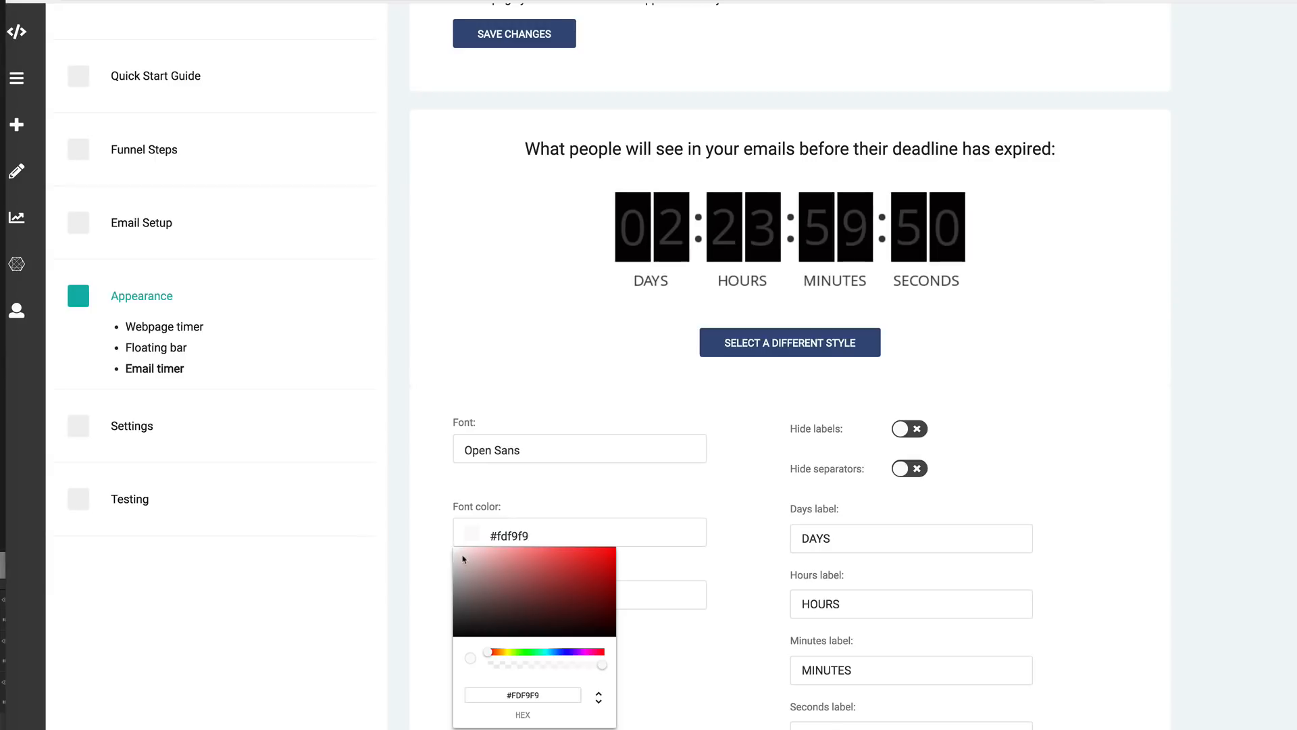
pyautogui.click(438, 516)
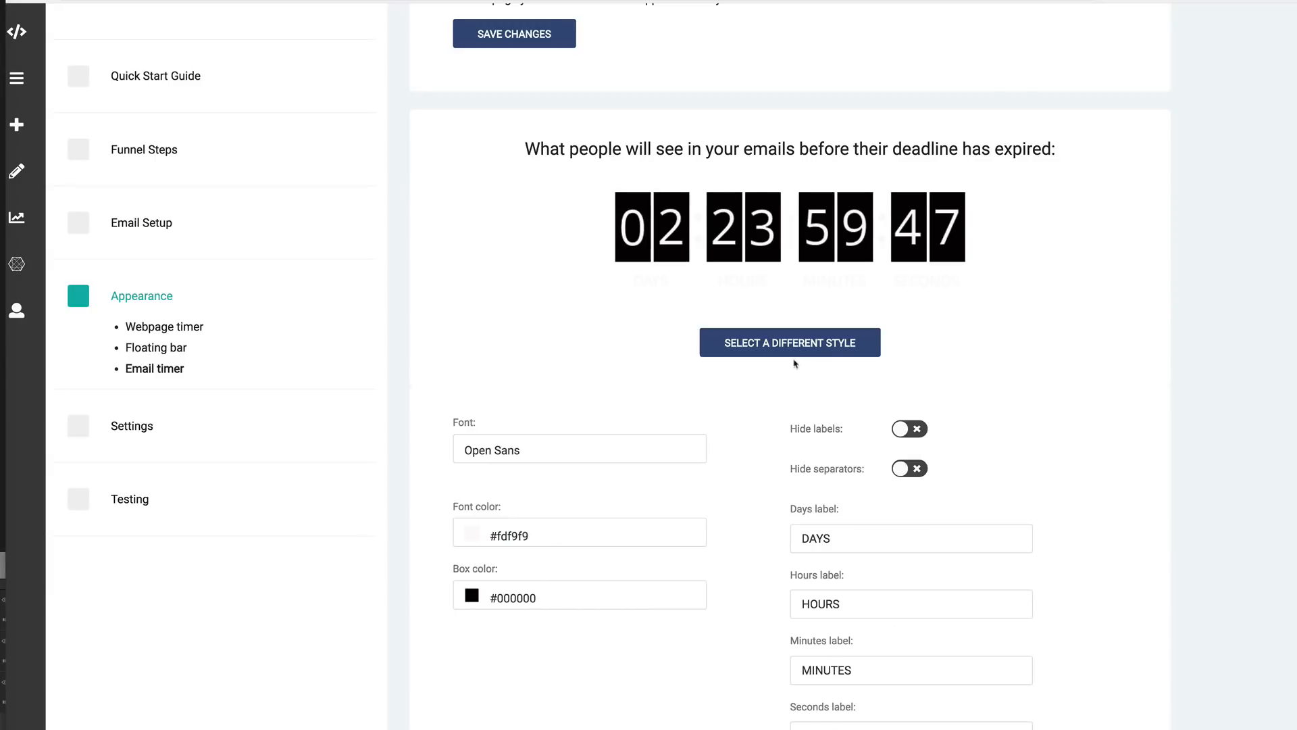
# - Review the expired email image styles and open the custom expired image upload without choosing a file
pyautogui.scroll(-3, 800, 381)
pyautogui.scroll(-2, 806, 390)
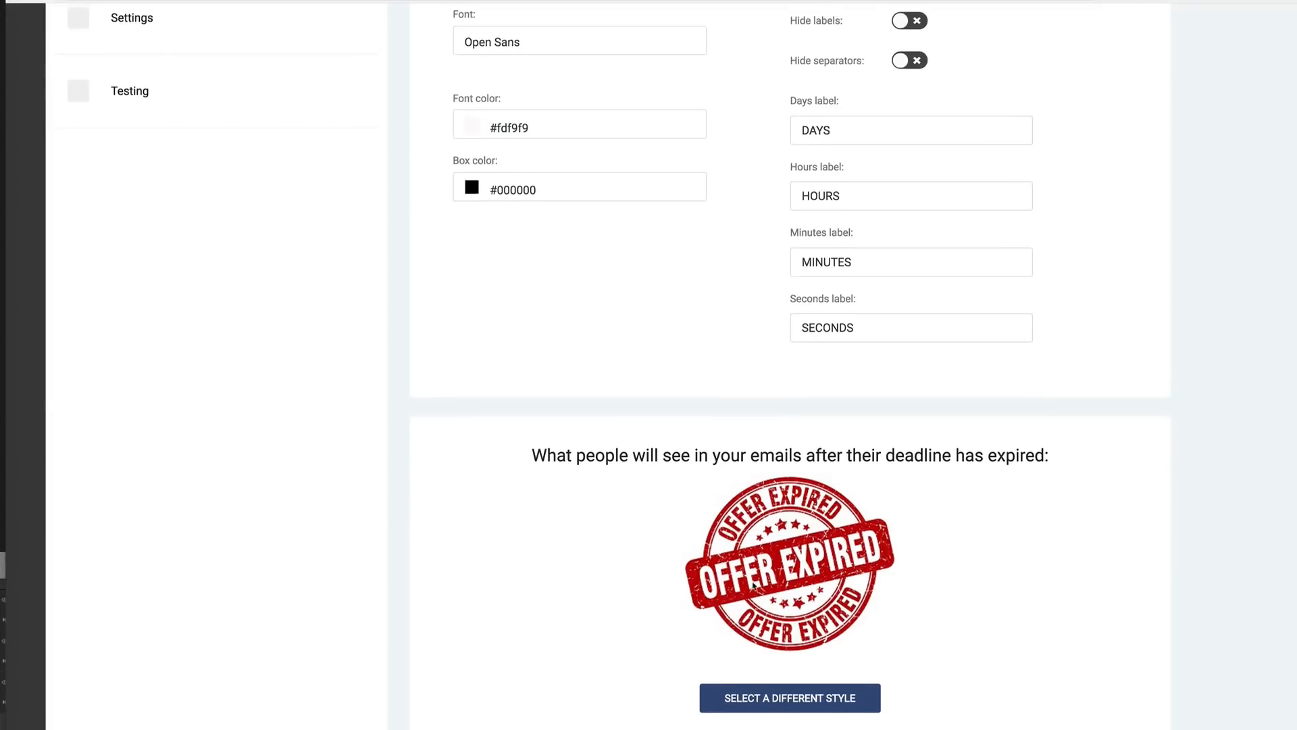
pyautogui.click(828, 707)
pyautogui.scroll(-3, 849, 512)
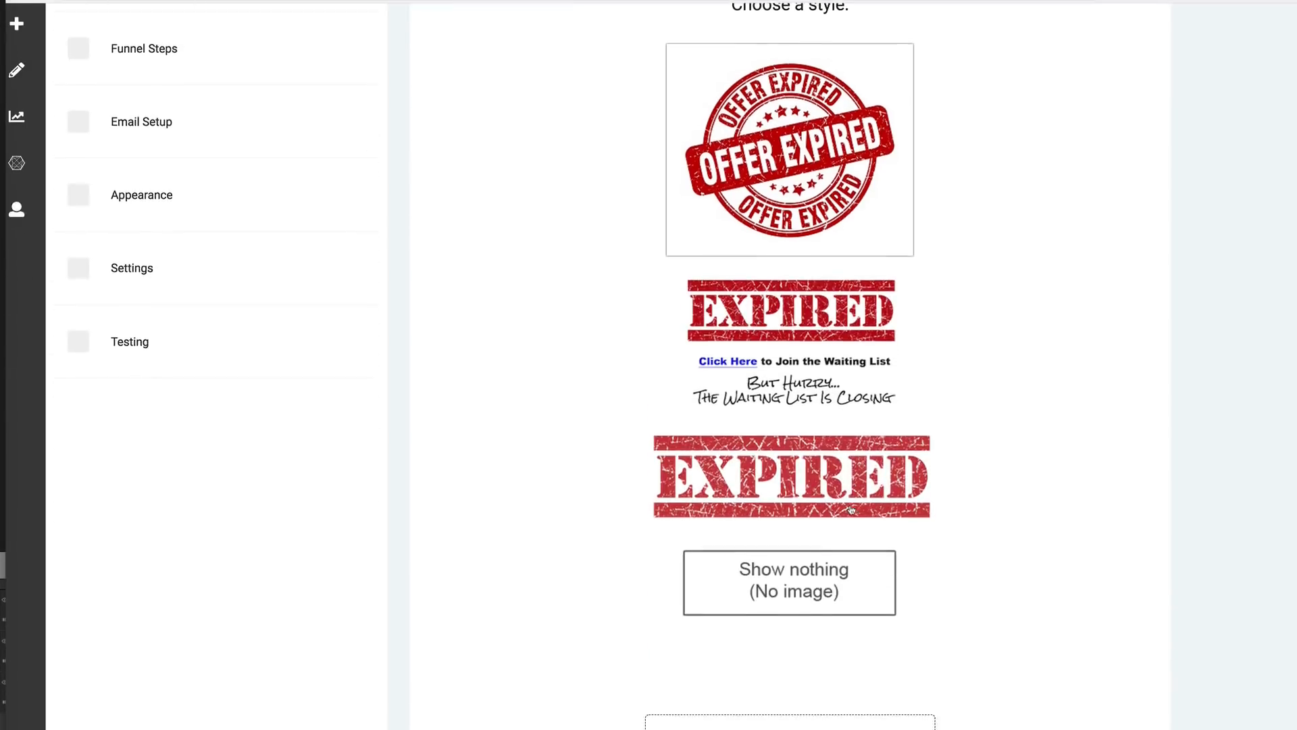
pyautogui.scroll(1, 849, 512)
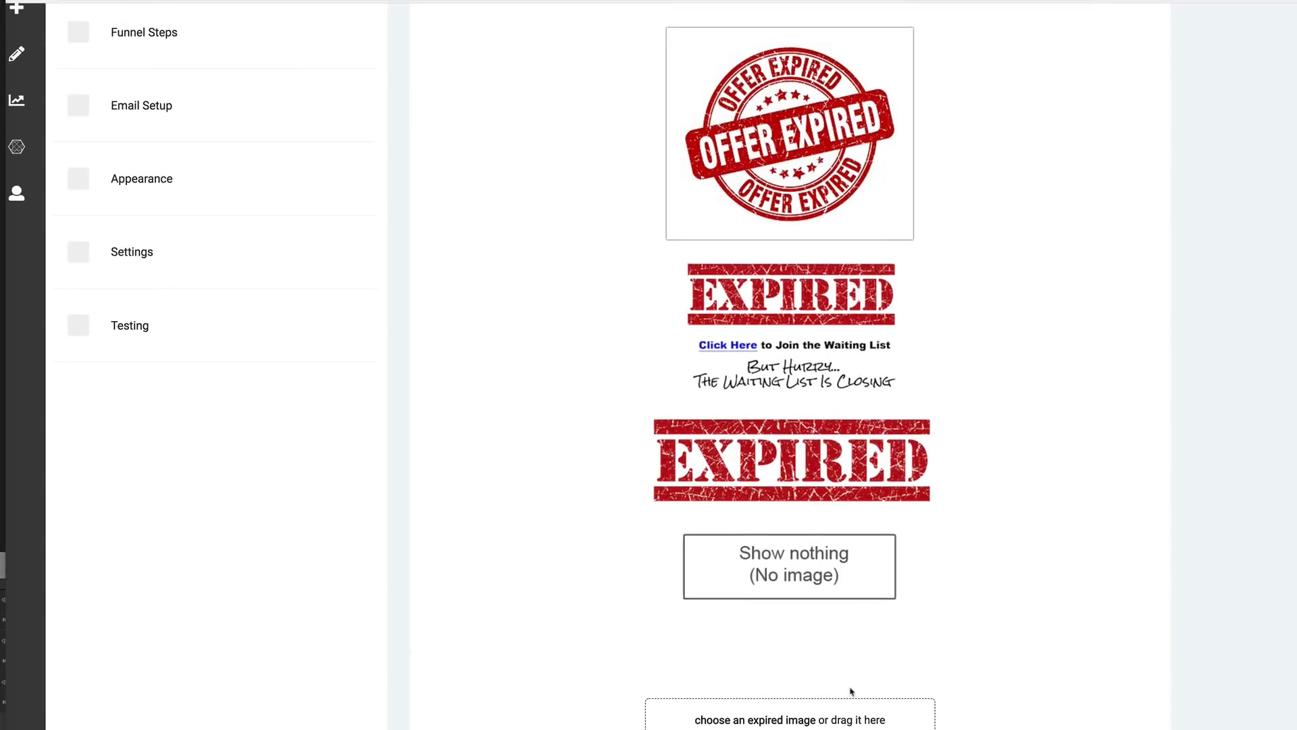
pyautogui.click(810, 722)
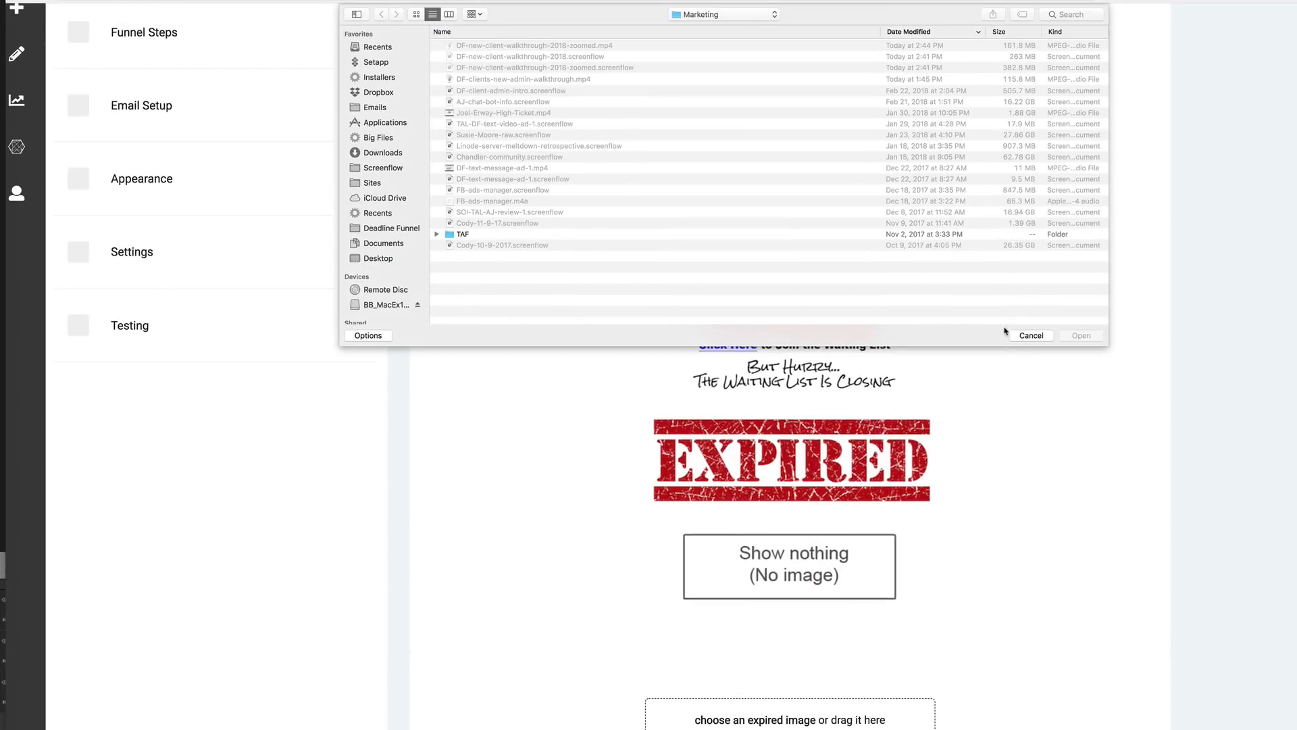
pyautogui.click(1030, 336)
pyautogui.scroll(10, 890, 709)
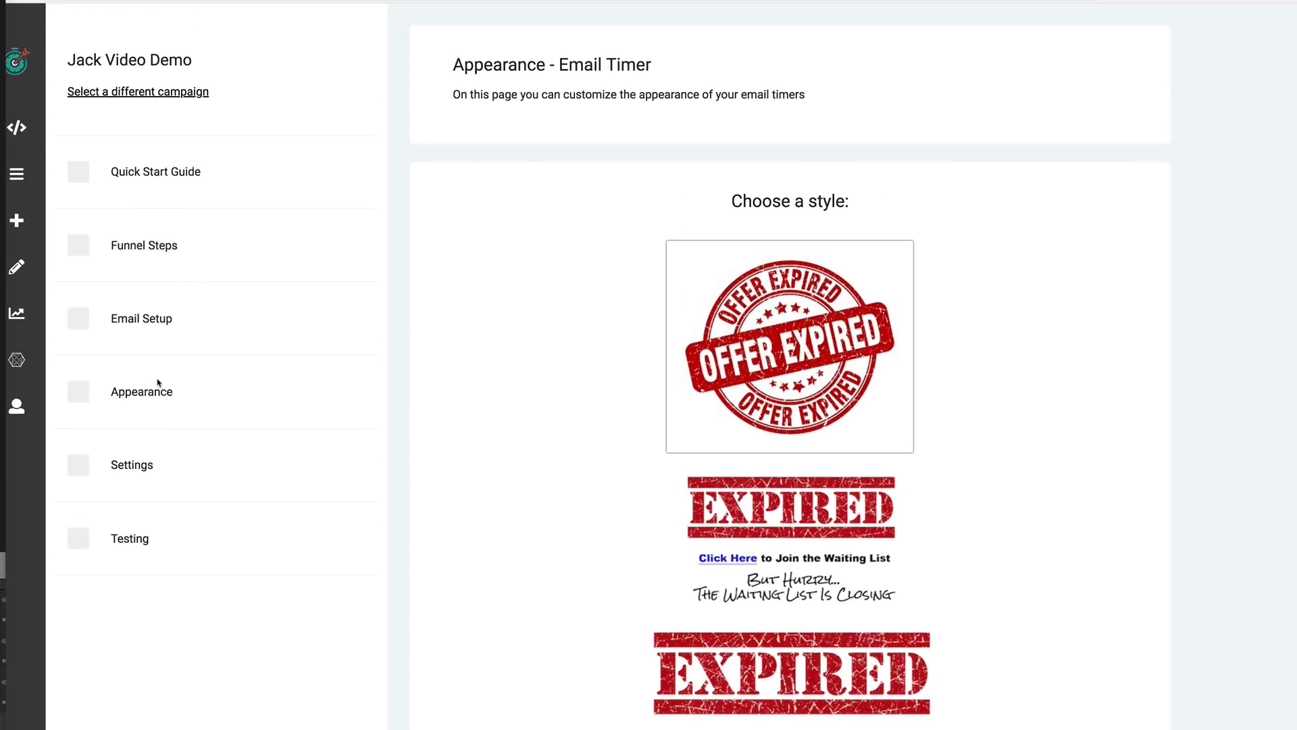
# - Open the campaign settings and switch the deadline to Hybrid with Thursday as the day of the week
pyautogui.click(132, 466)
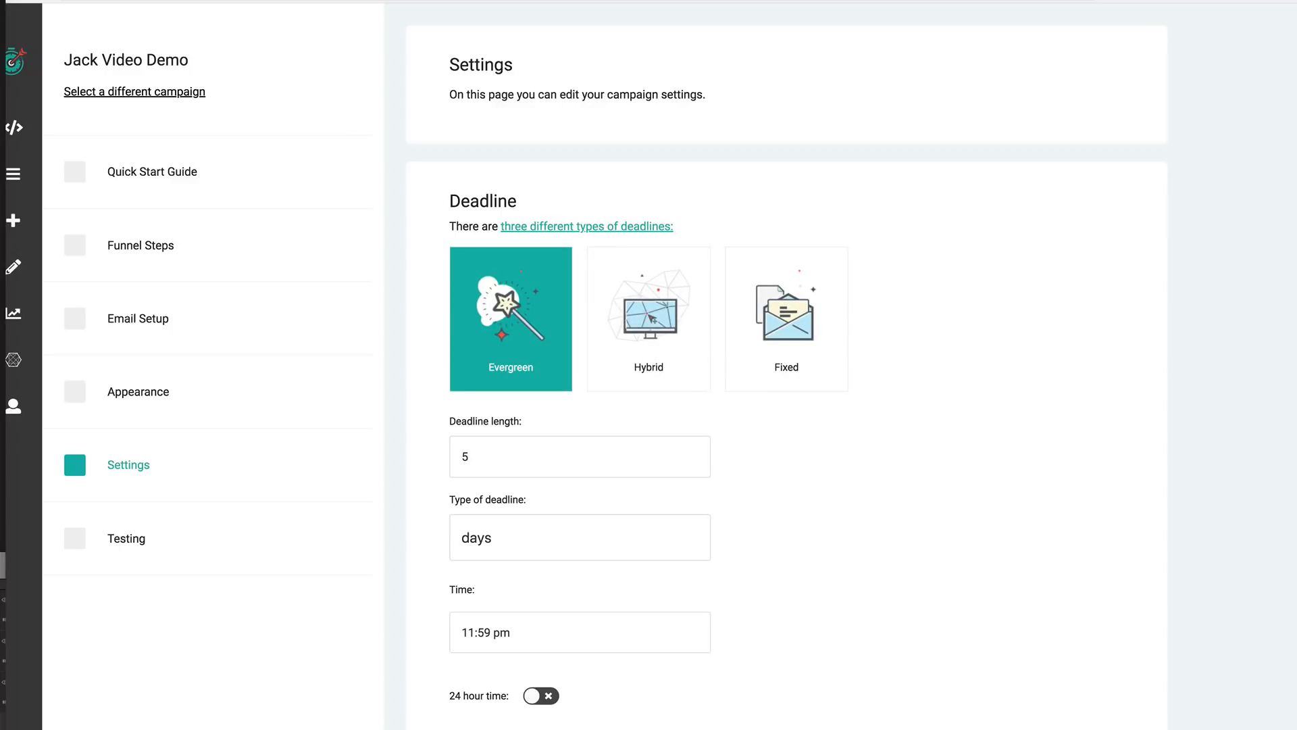
pyautogui.press('p')
pyautogui.moveTo(587, 248)
pyautogui.mouseDown()
pyautogui.moveTo(591, 399)
pyautogui.moveTo(713, 403)
pyautogui.moveTo(711, 260)
pyautogui.moveTo(605, 244)
pyautogui.mouseUp()
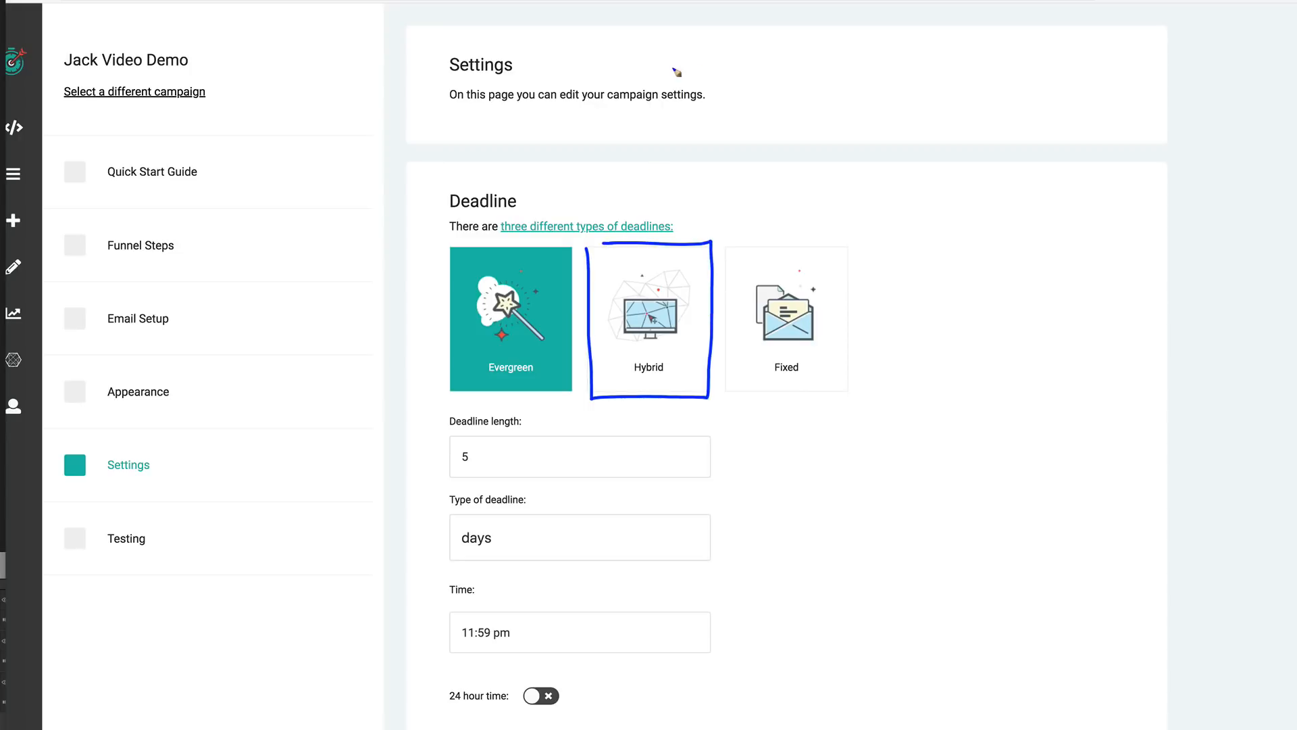
pyautogui.press('Escape')
pyautogui.press('Delete')
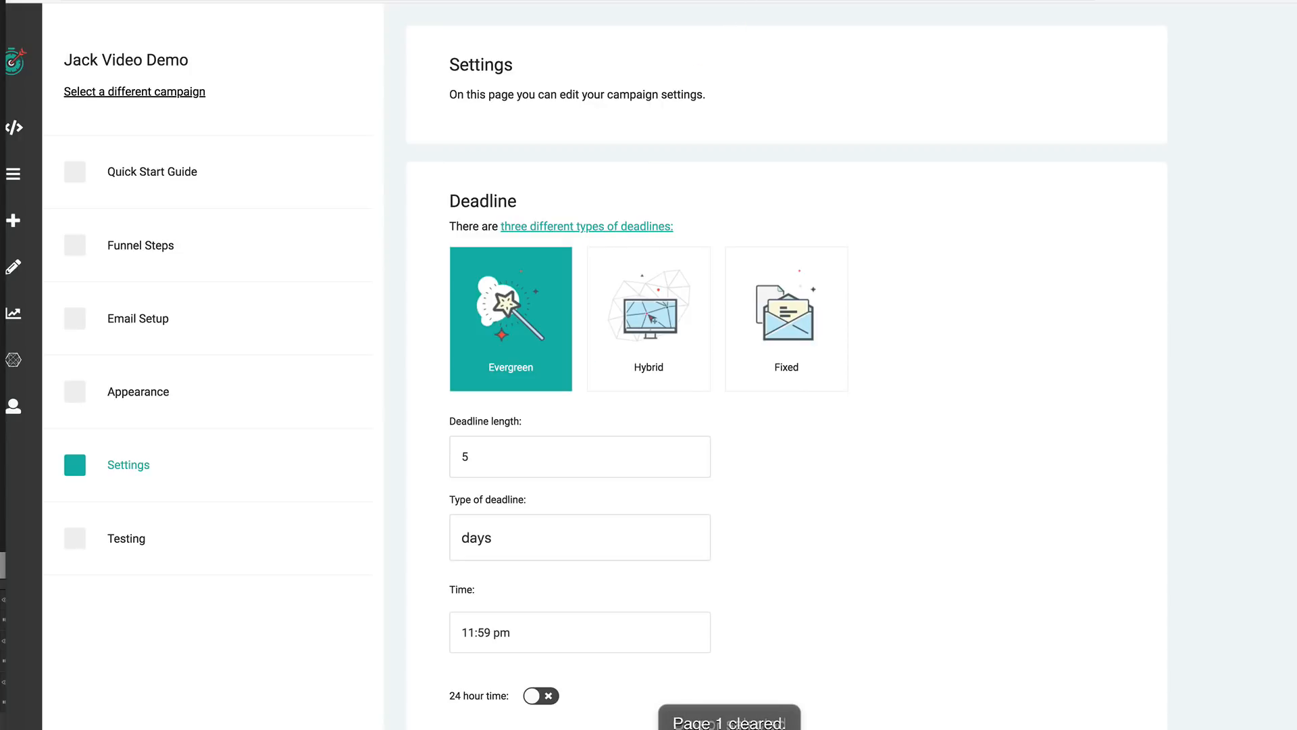
pyautogui.click(682, 288)
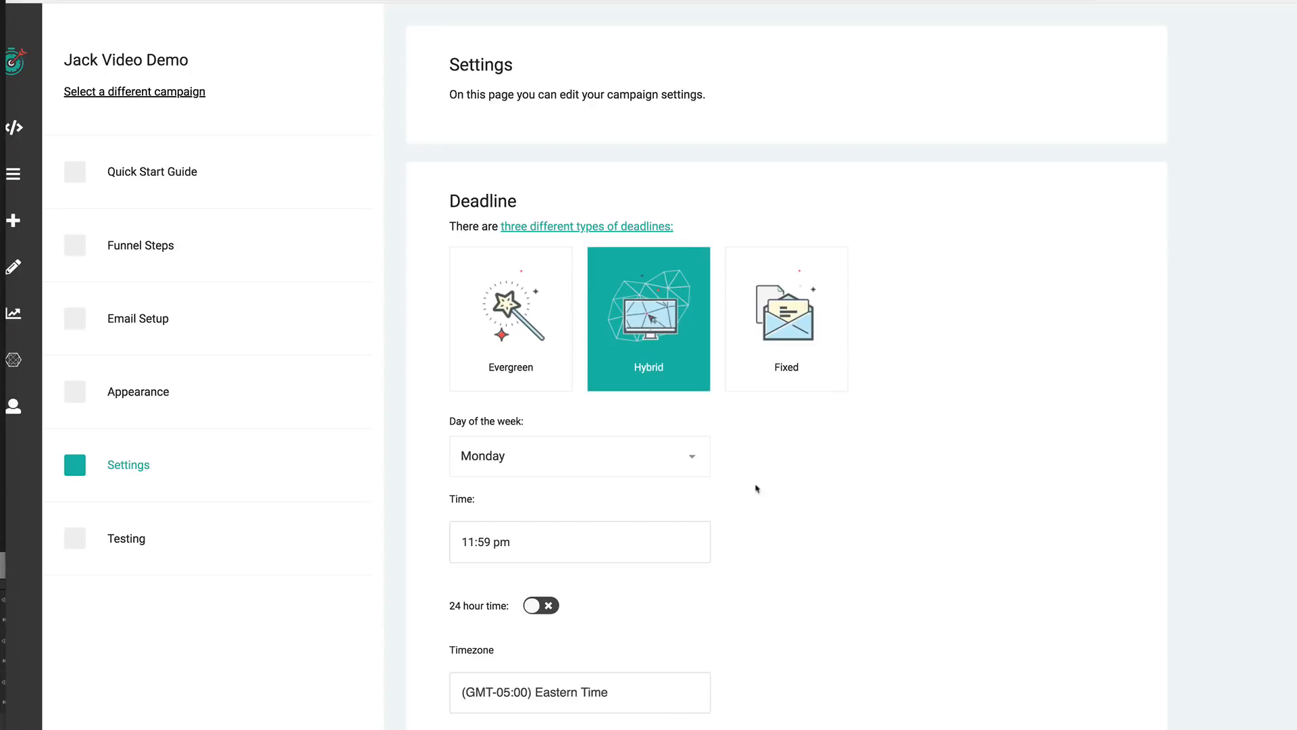
pyautogui.click(631, 463)
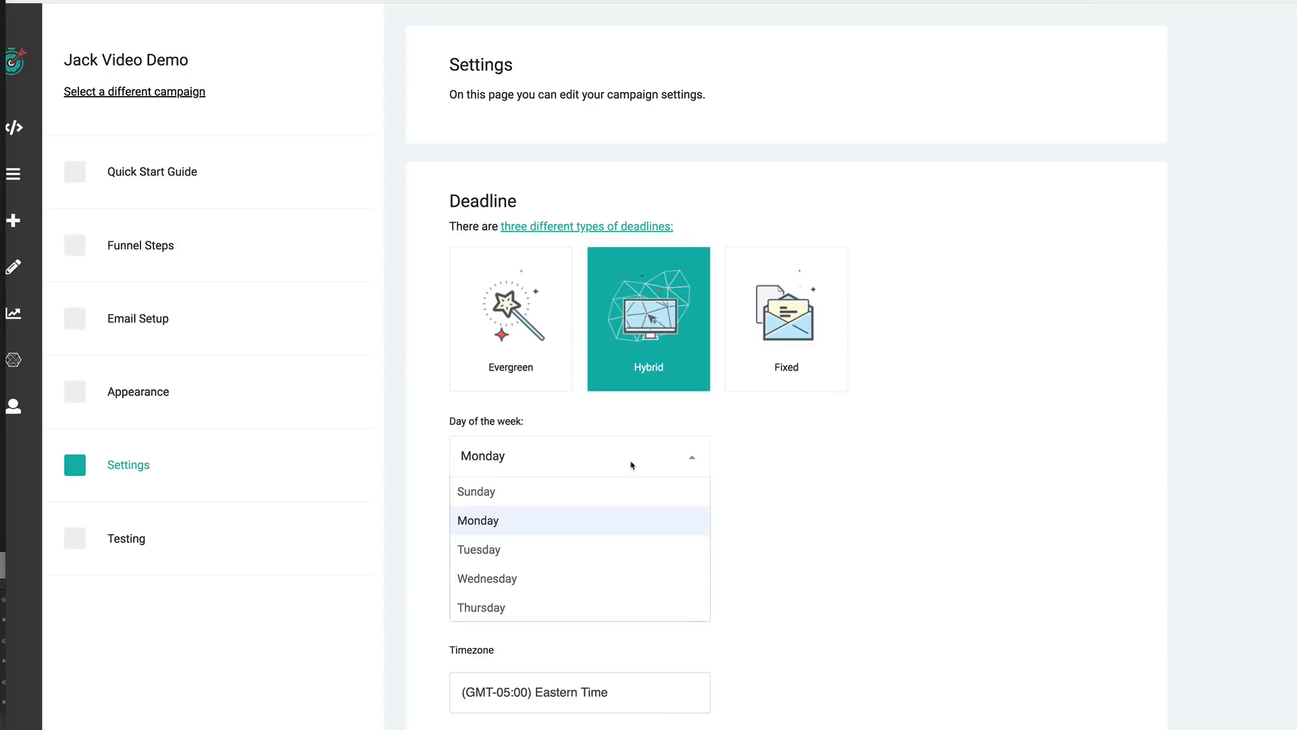
pyautogui.click(584, 601)
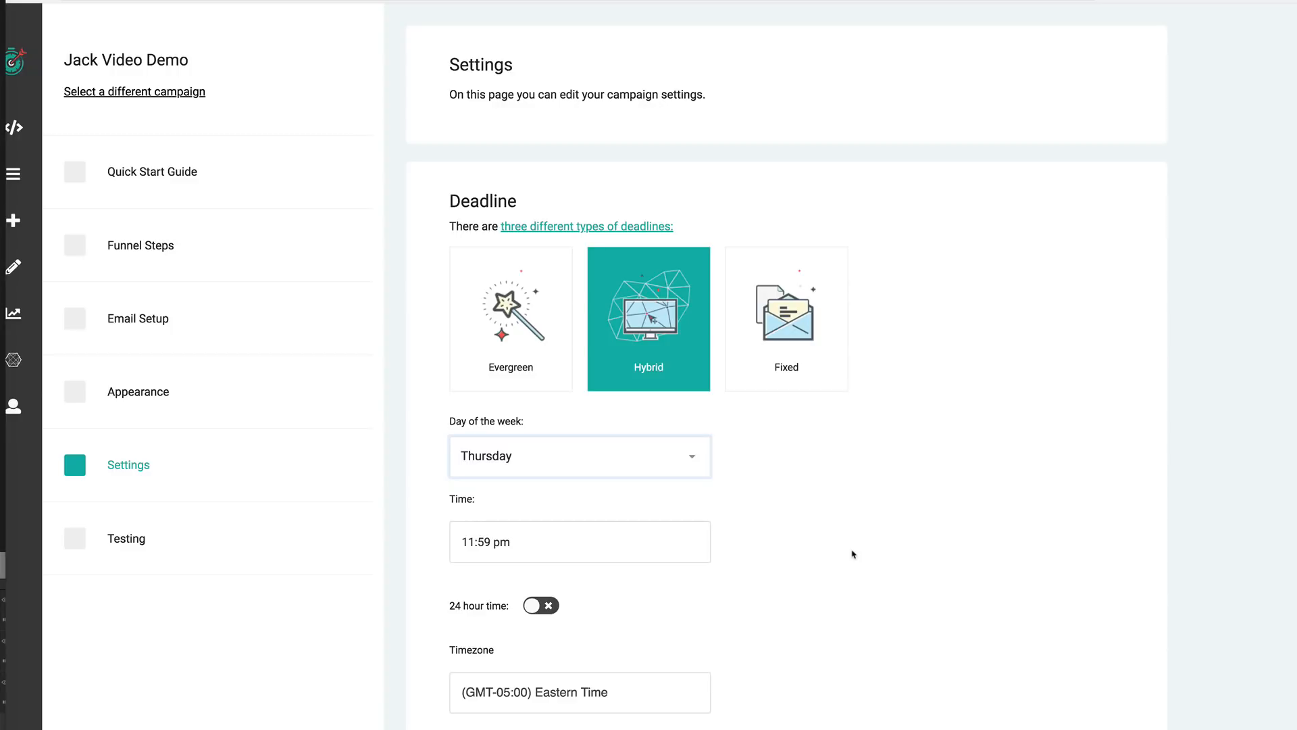
pyautogui.click(854, 555)
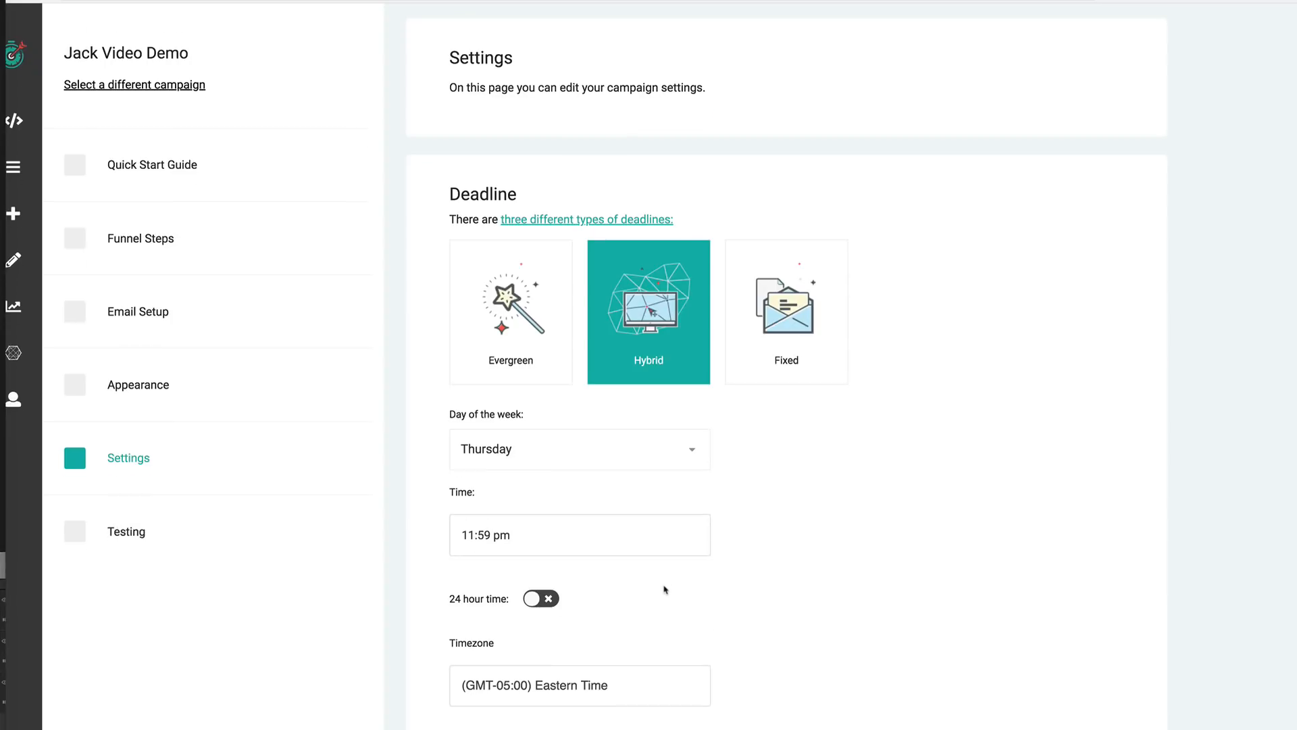
# - Scroll through the email provider, landing page builder and advanced settings sections
pyautogui.scroll(-15, 663, 591)
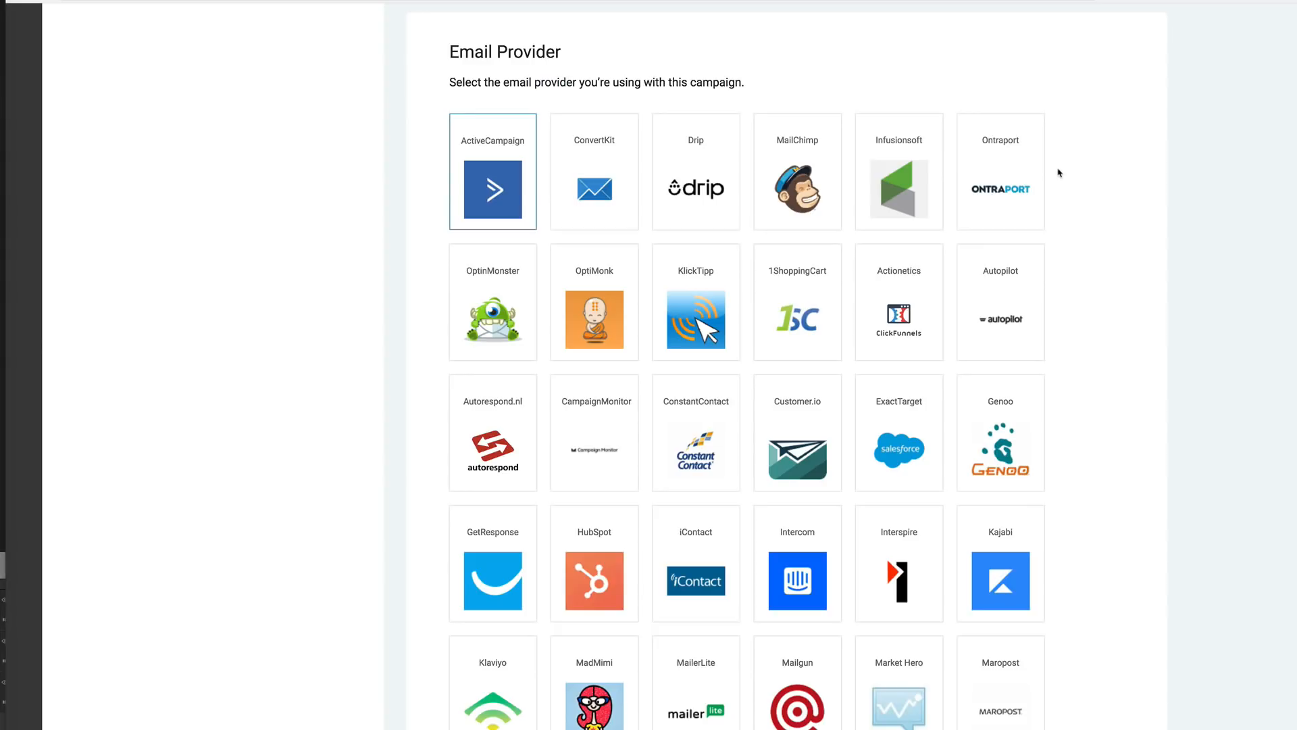
pyautogui.scroll(-3, 854, 510)
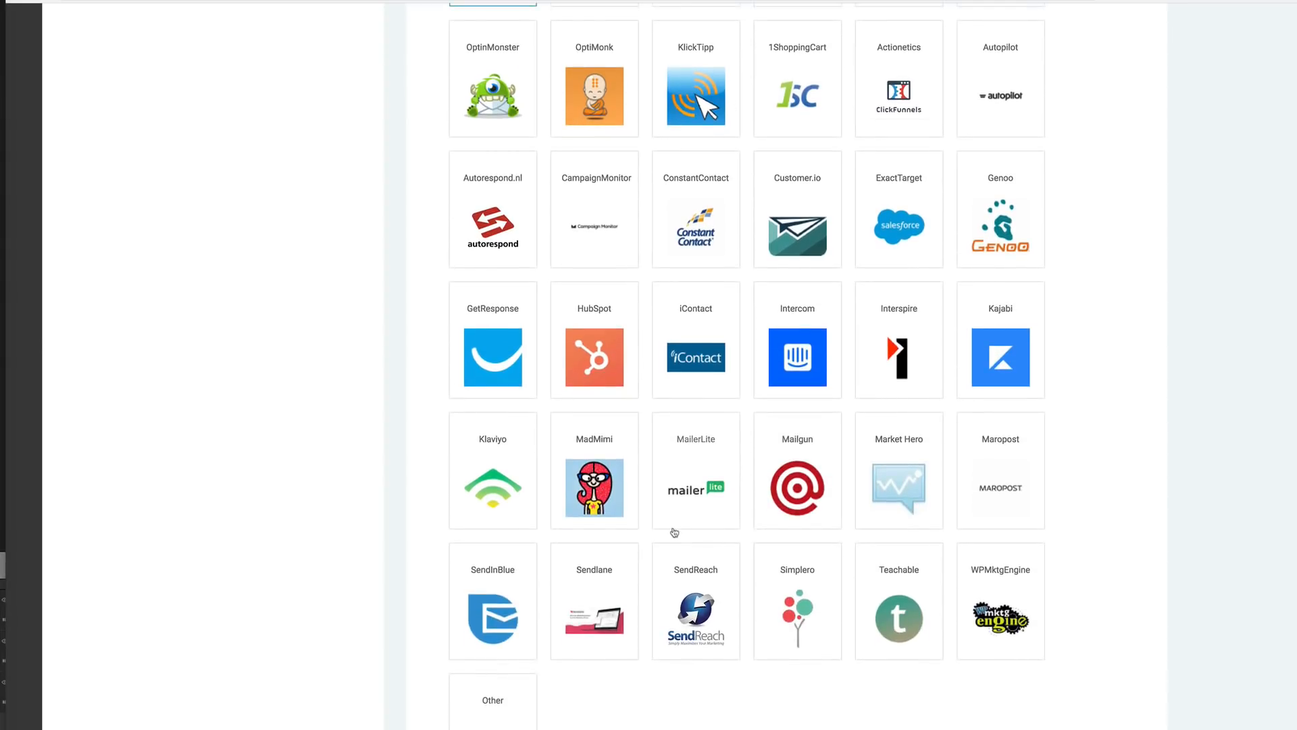
pyautogui.scroll(-11, 674, 533)
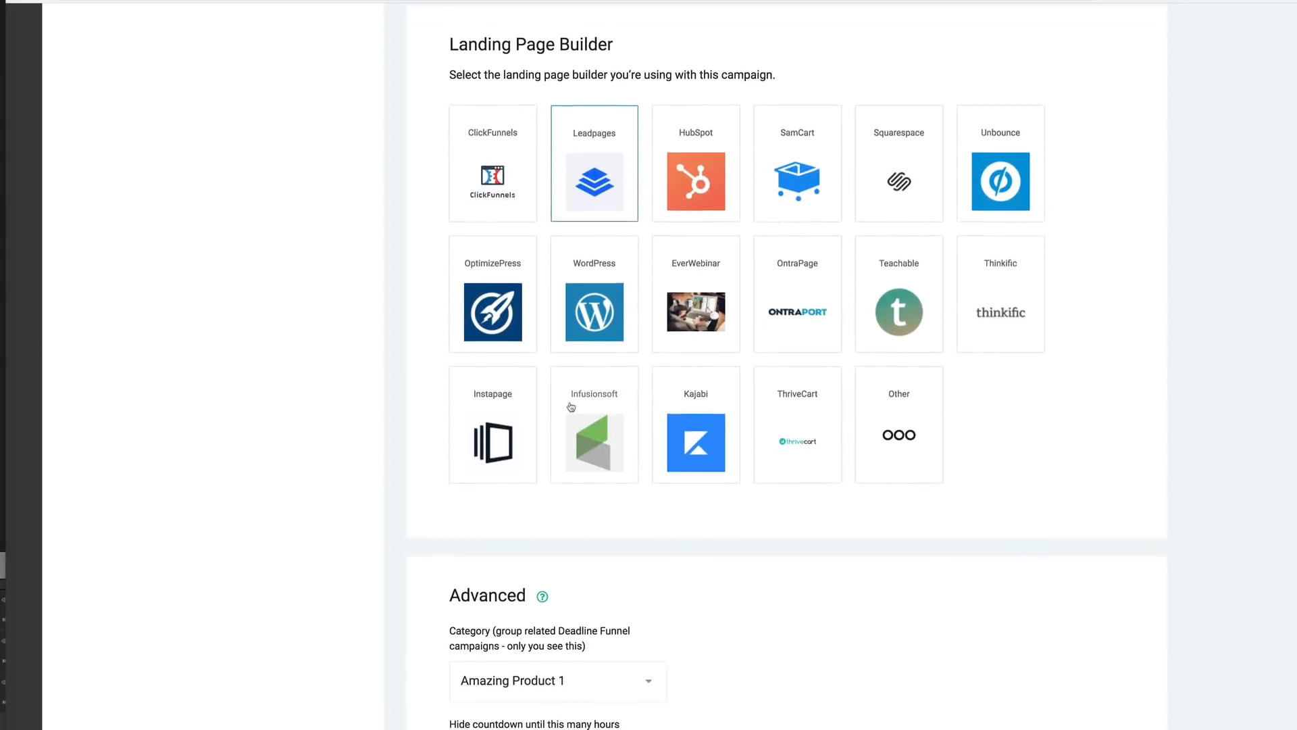
pyautogui.scroll(-6, 956, 405)
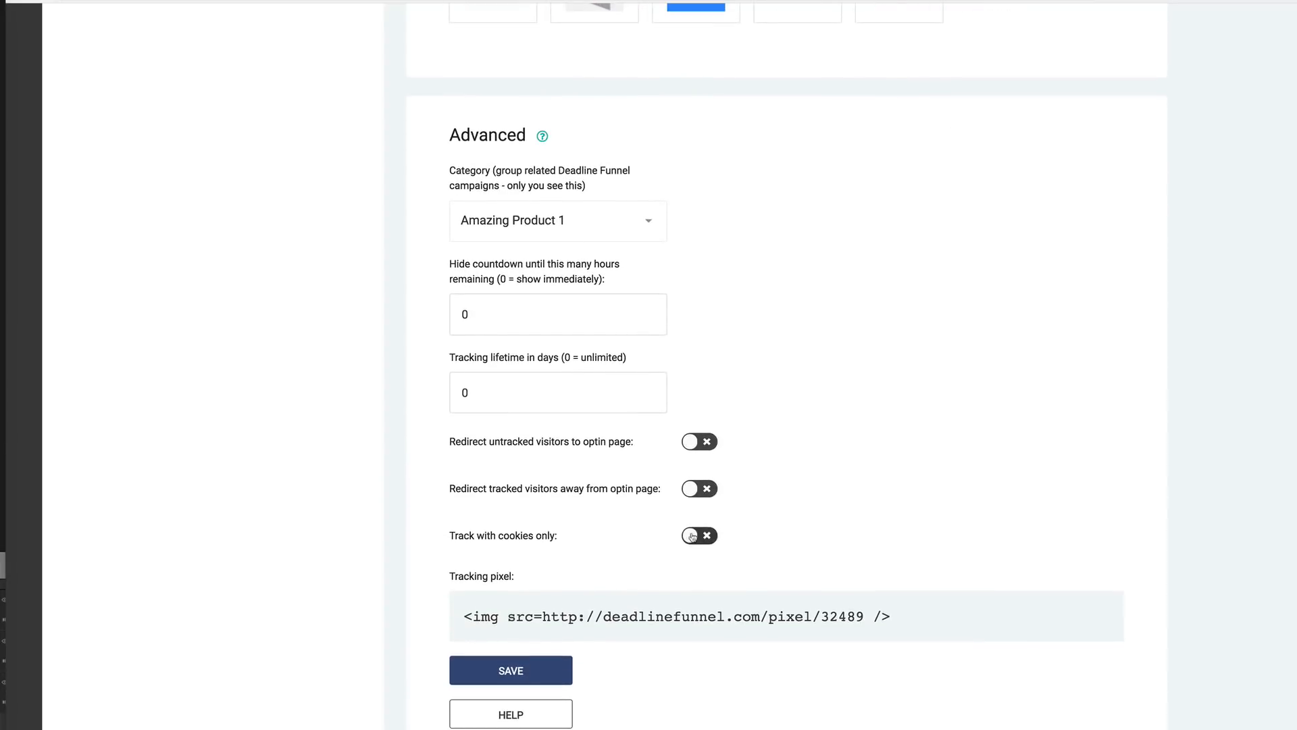
# - Open the campaign's Testing section and clear the local tracking
pyautogui.scroll(20, 656, 527)
pyautogui.scroll(10, 655, 527)
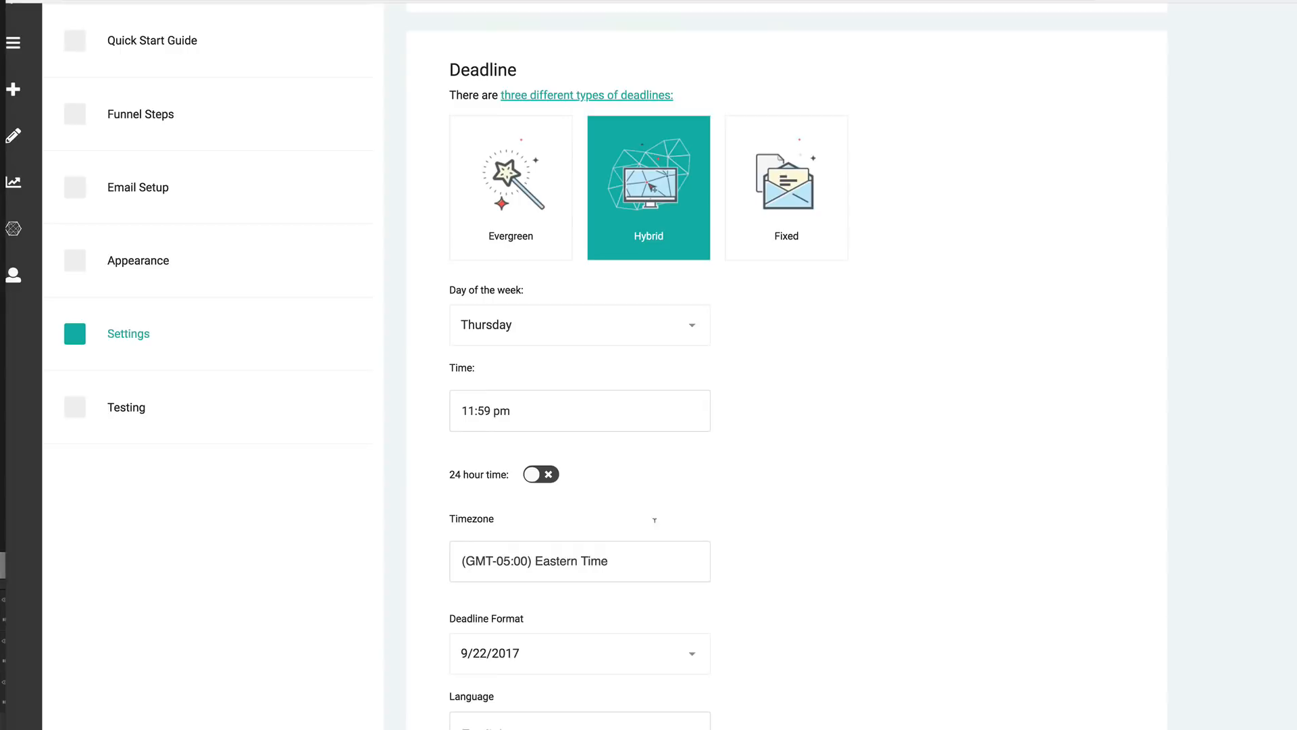
pyautogui.click(130, 521)
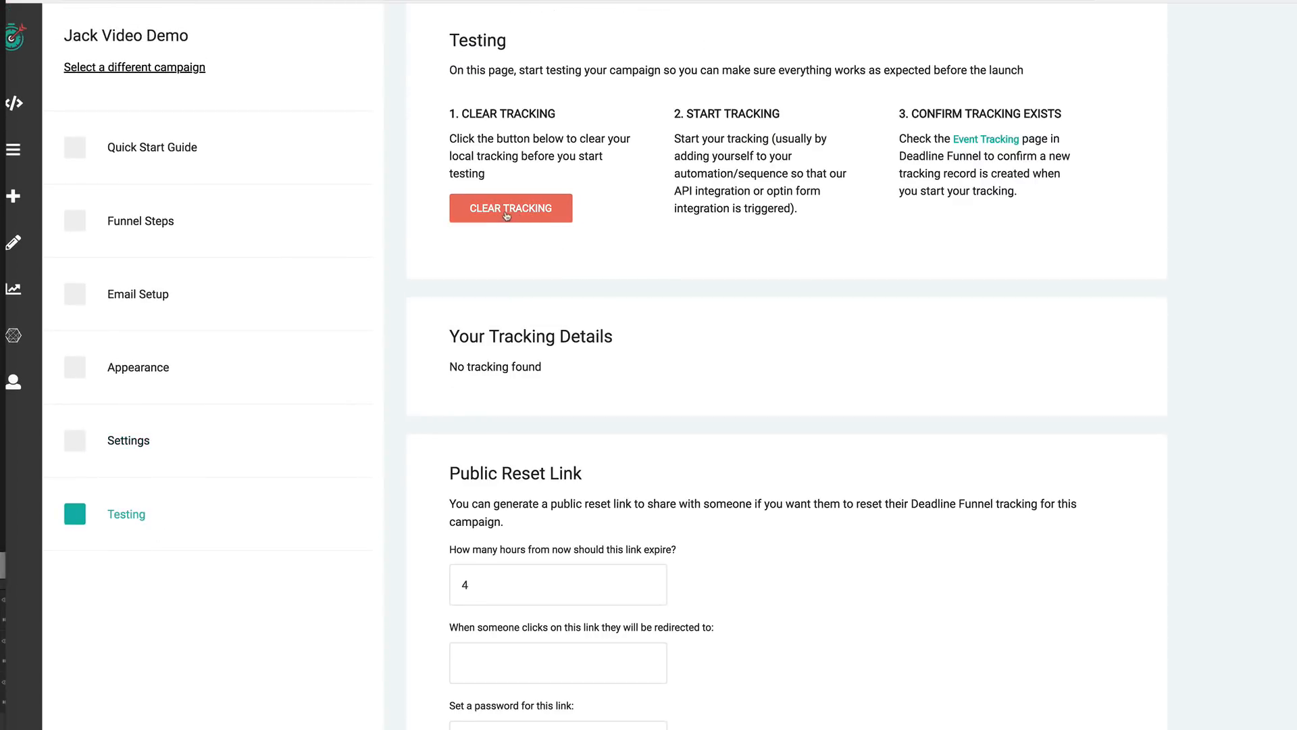
pyautogui.click(508, 214)
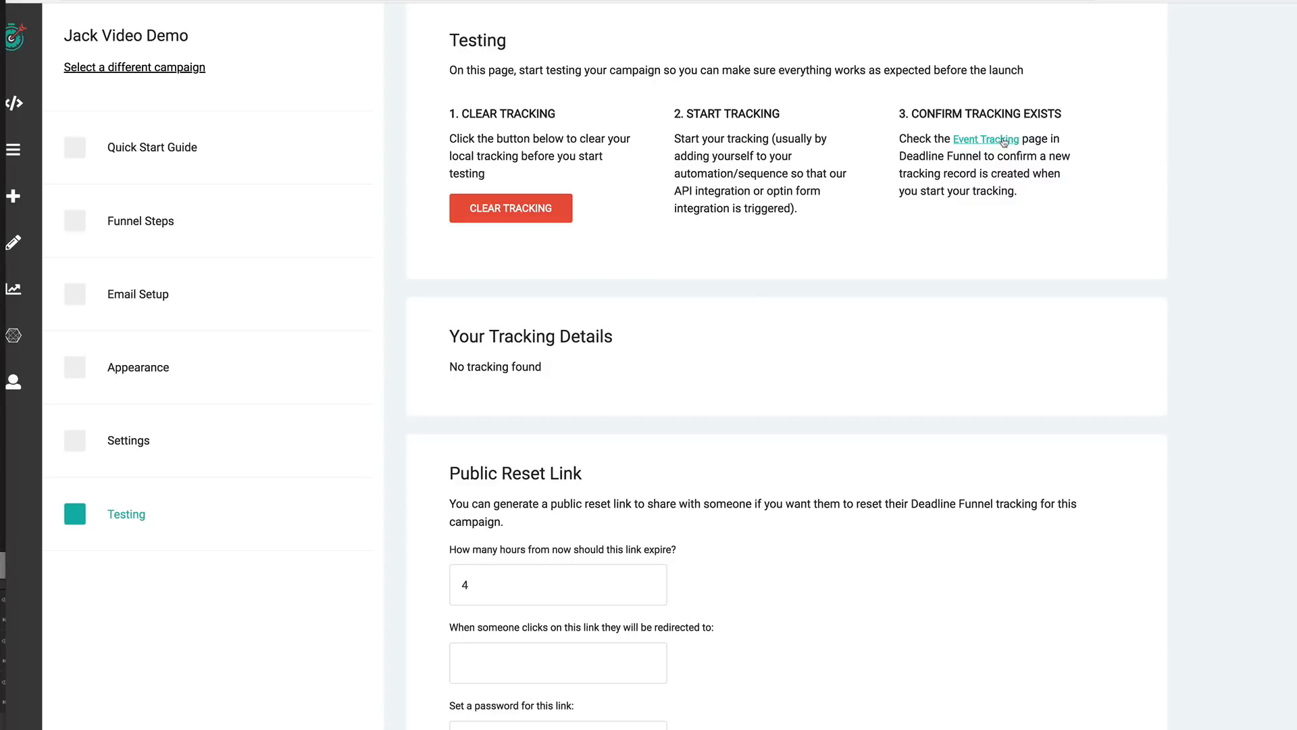
# - Open the Event Tracking page for the campaign
pyautogui.moveTo(655, 338); pyautogui.dragTo(448, 336)
pyautogui.click(794, 382)
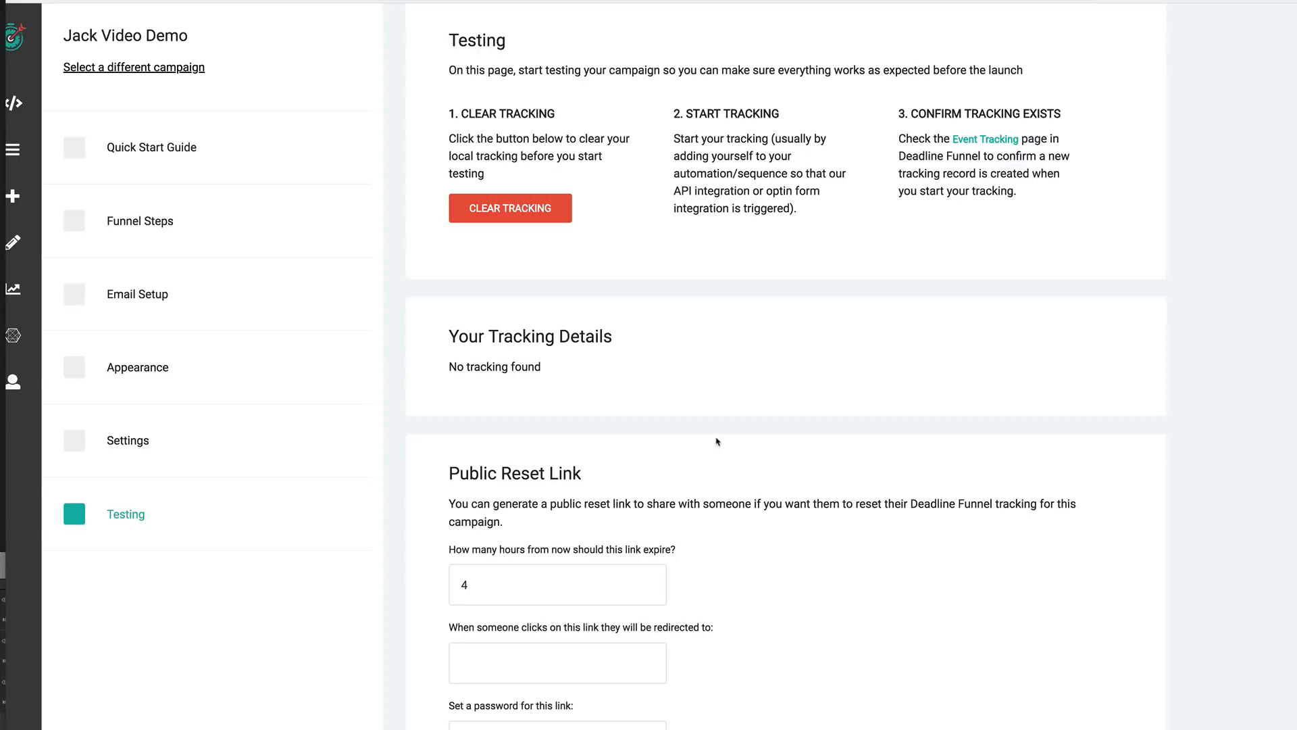
pyautogui.hscroll(-2, 22, 110)
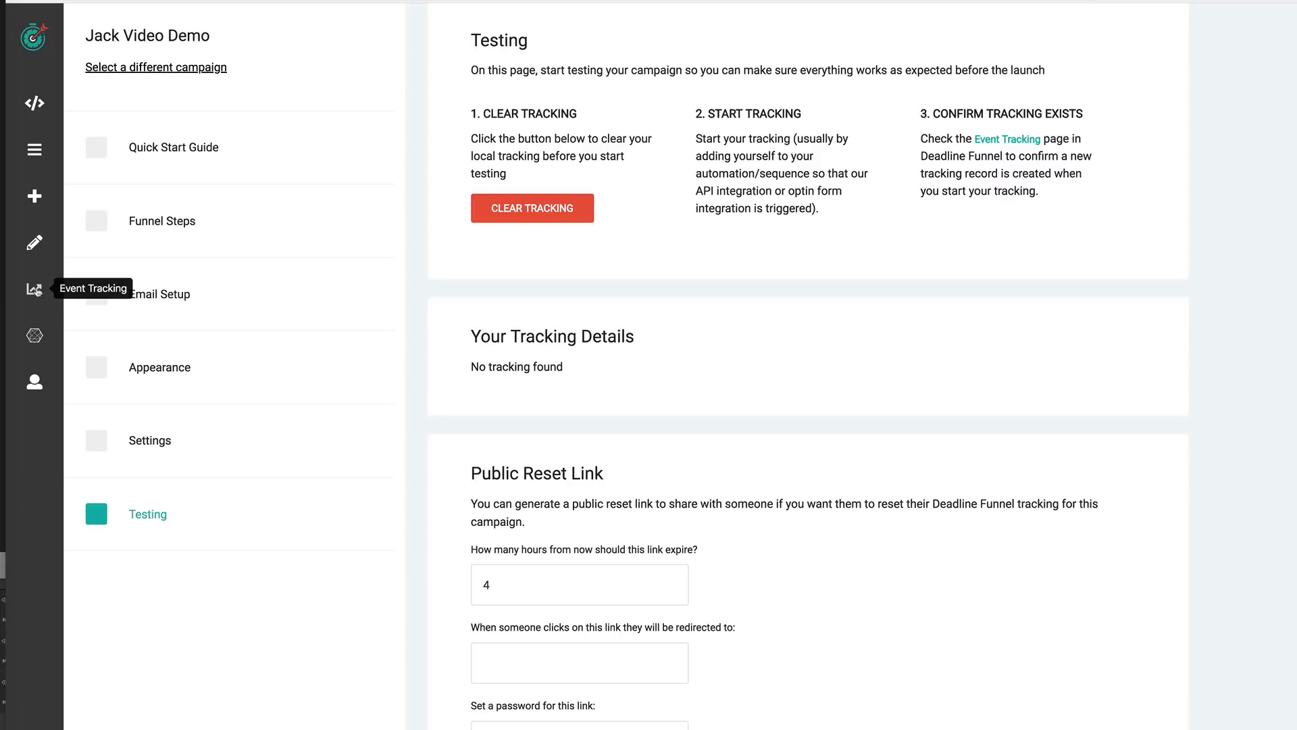
pyautogui.click(36, 290)
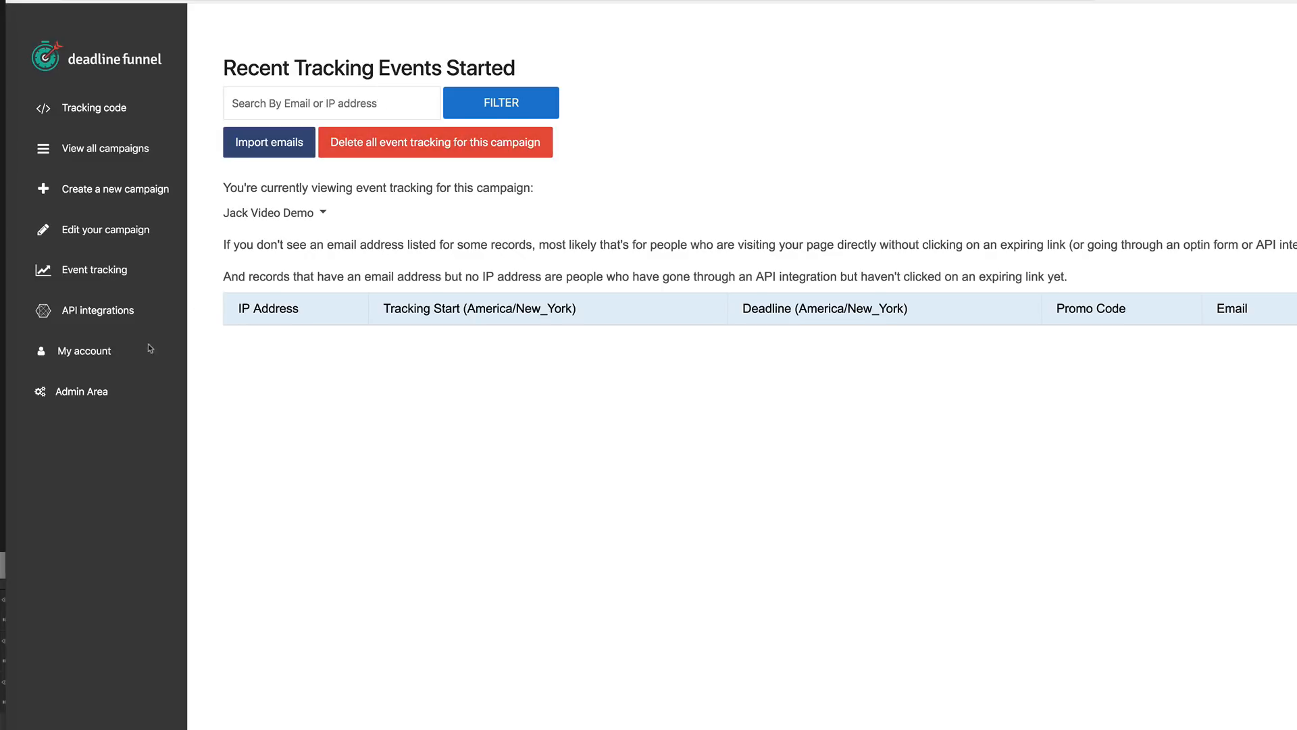
# - Open the API integrations page and browse the available email service providers
pyautogui.click(99, 309)
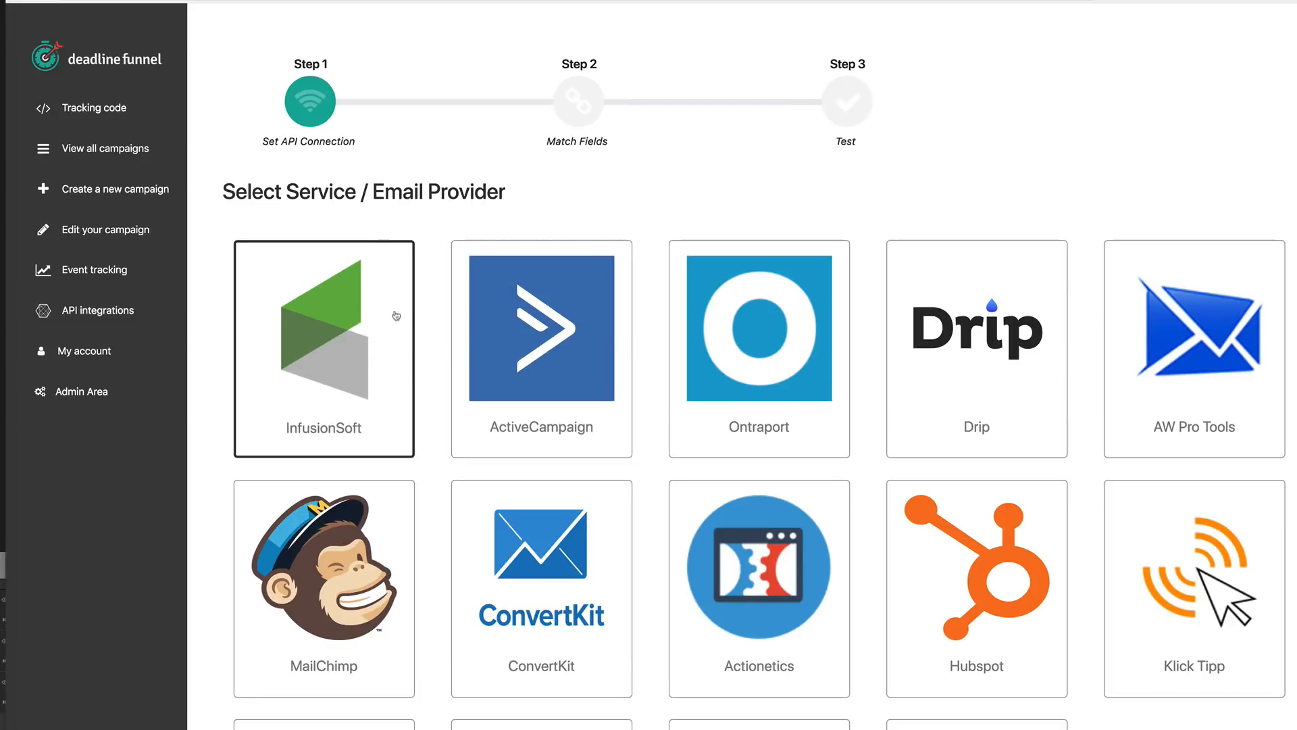
pyautogui.scroll(-1, 937, 393)
pyautogui.scroll(-3, 937, 393)
pyautogui.scroll(3, 565, 419)
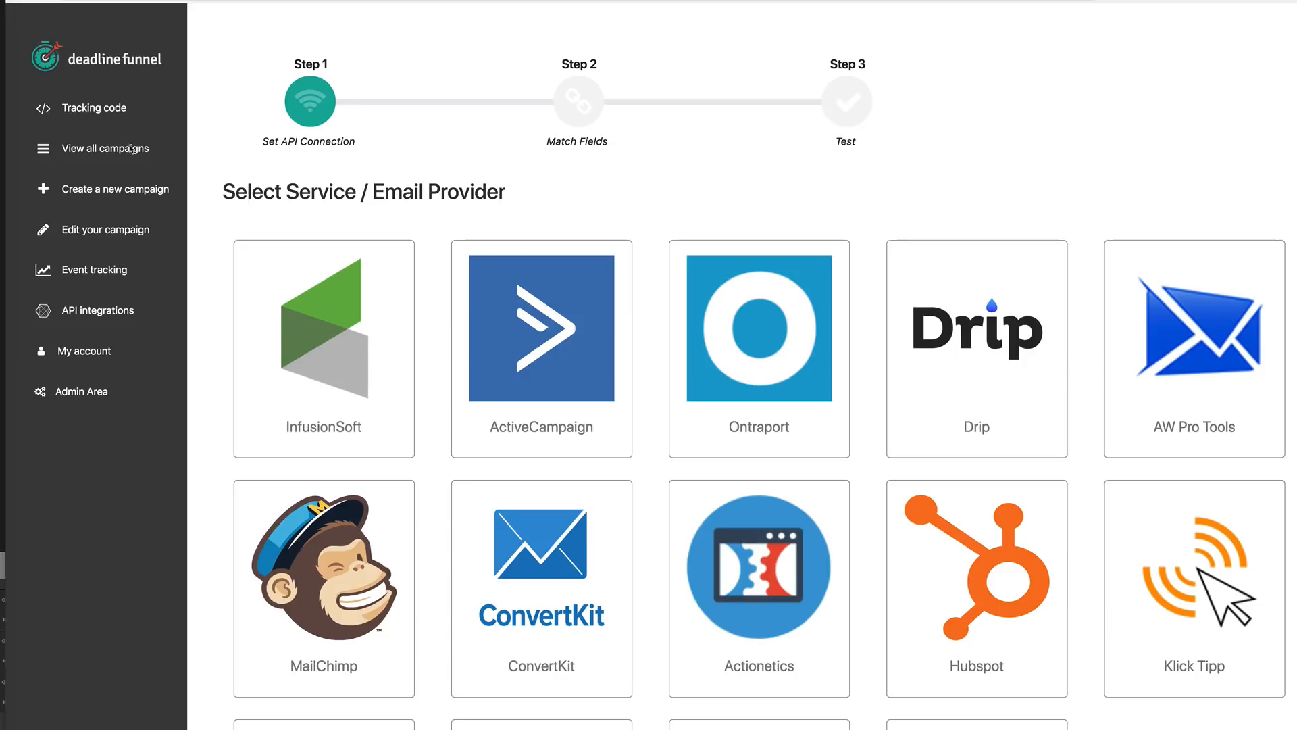
# - Open the list of all campaigns
pyautogui.click(109, 115)
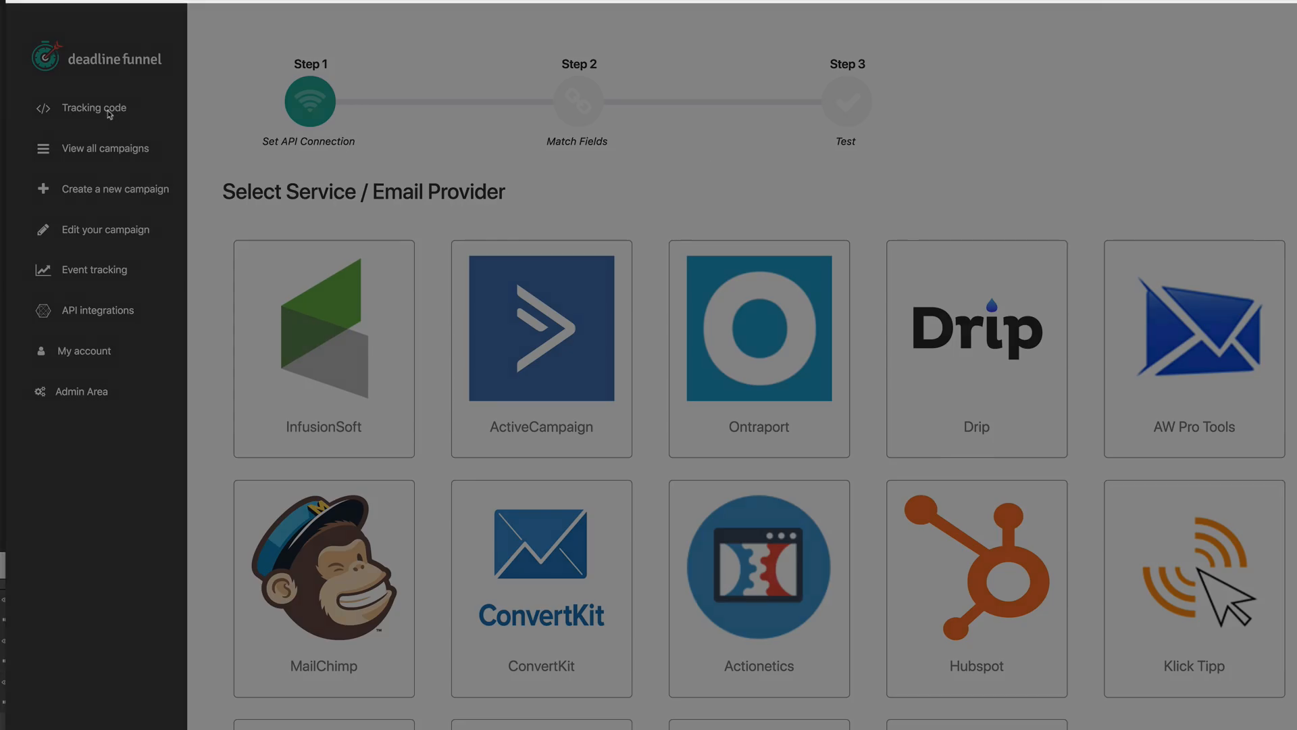
pyautogui.click(886, 47)
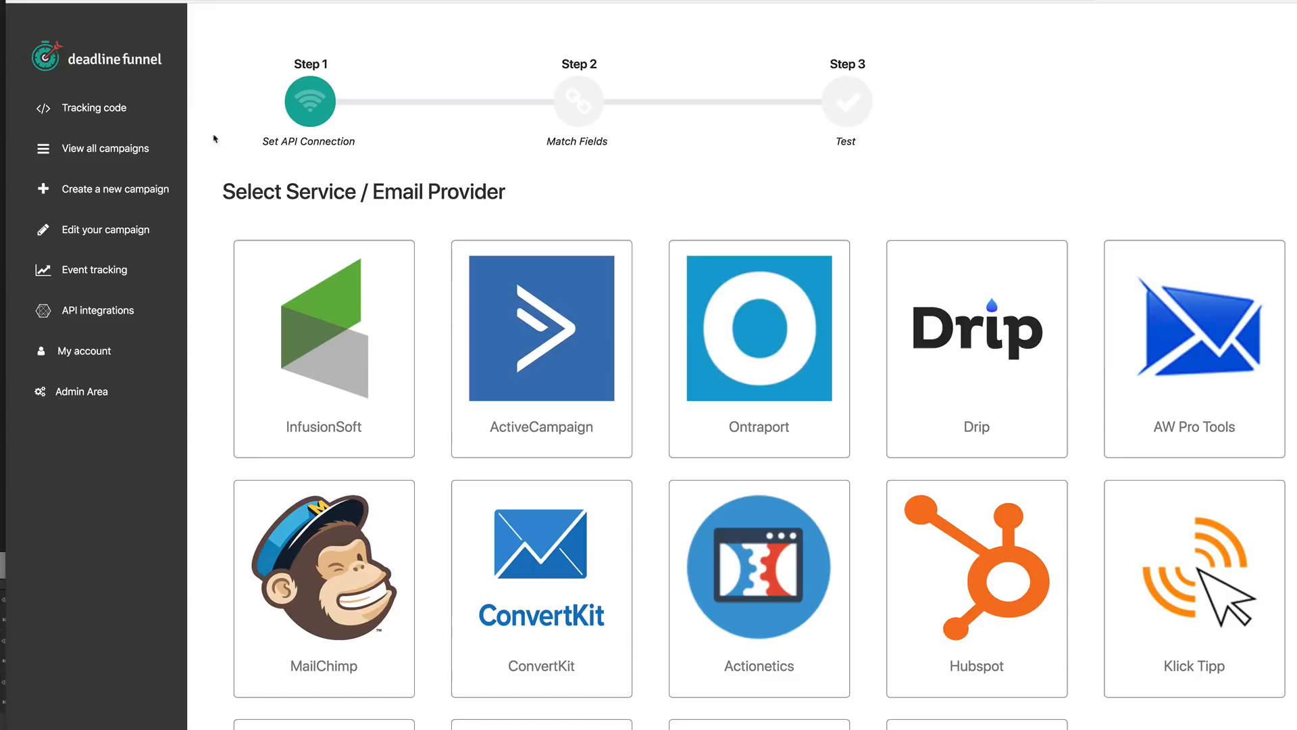
pyautogui.click(151, 148)
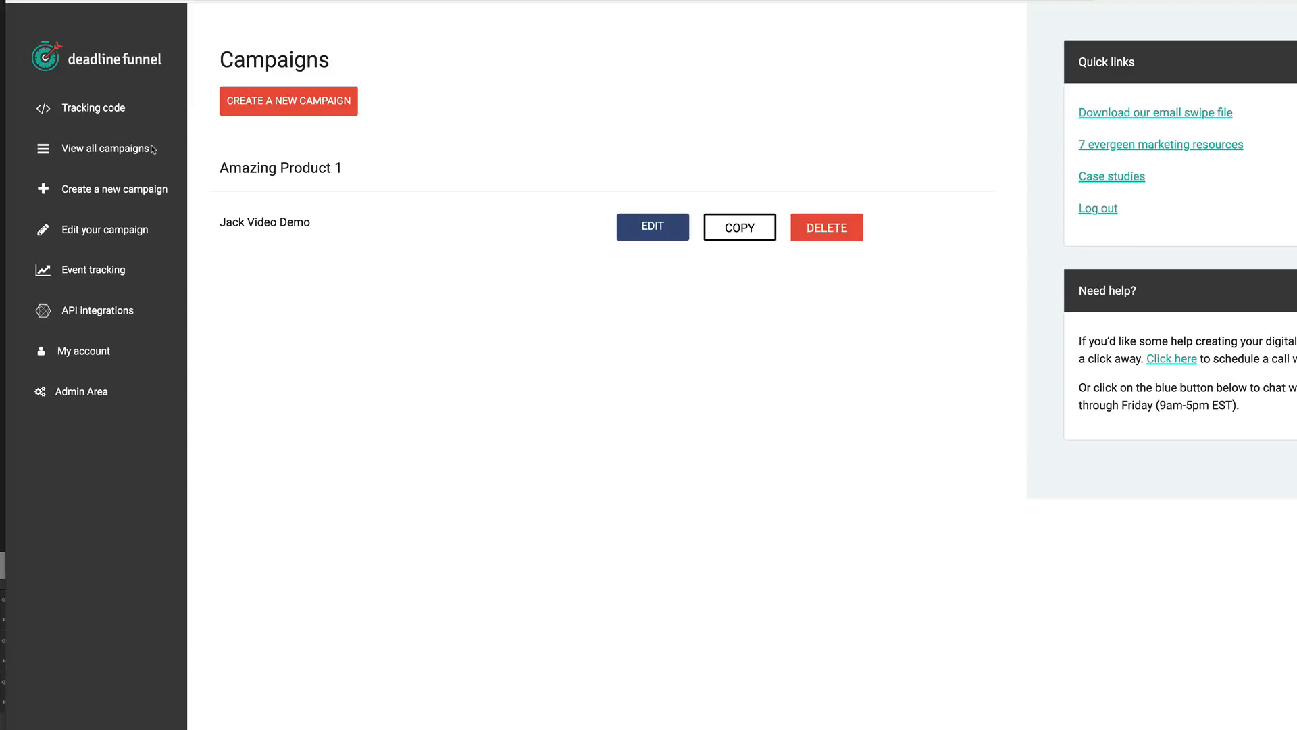